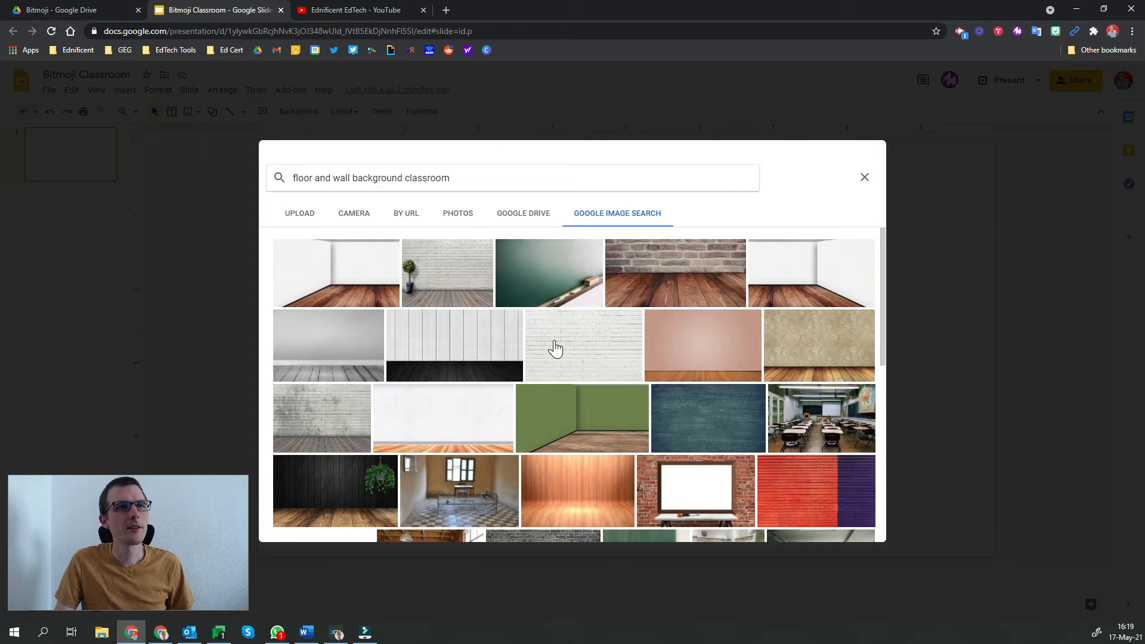
Set the slide background to the grey wall with grey wooden floor image from the classroom background search results
{"action": "scroll", "coordinate": [555, 349], "scroll_direction": "down", "scroll_amount": 4}
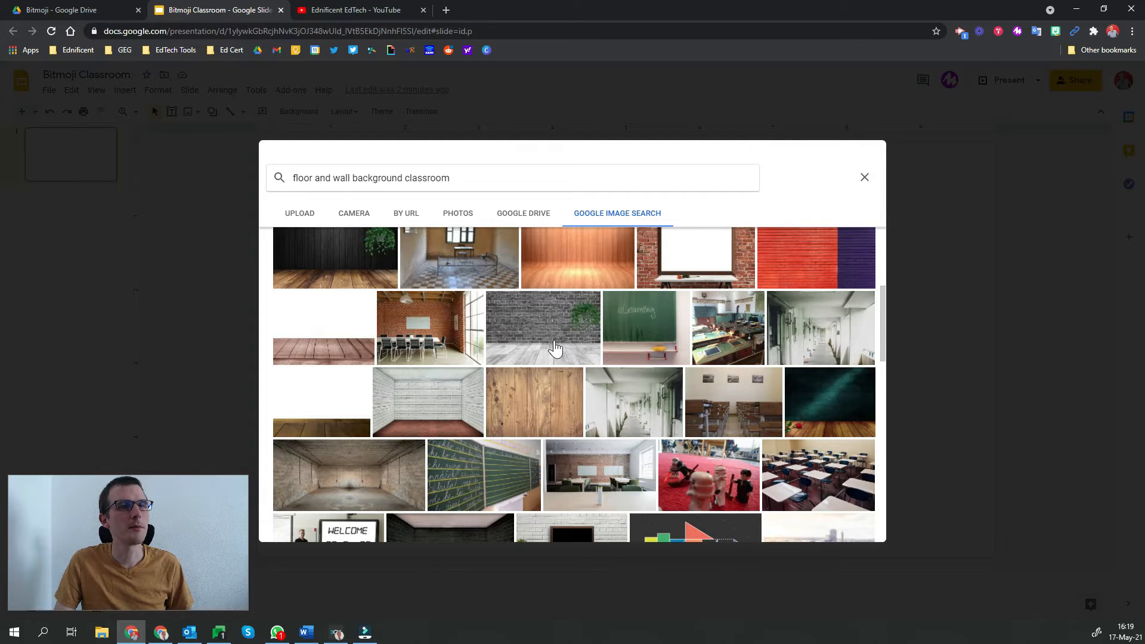
{"action": "scroll", "coordinate": [554, 348], "scroll_direction": "up", "scroll_amount": 4}
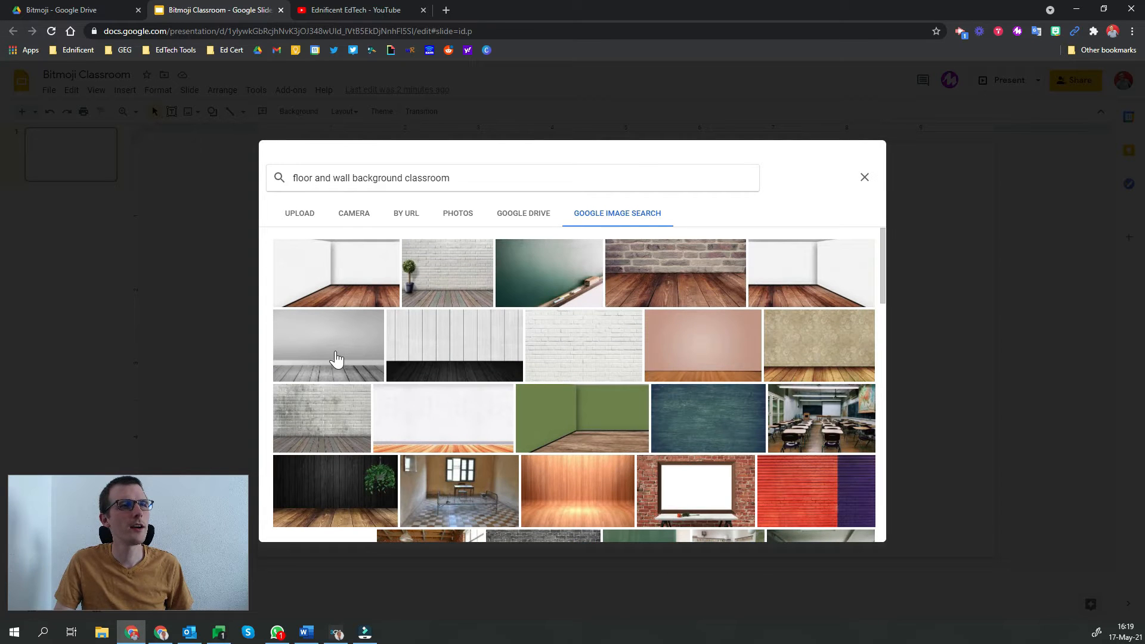
{"action": "left_click", "coordinate": [346, 354]}
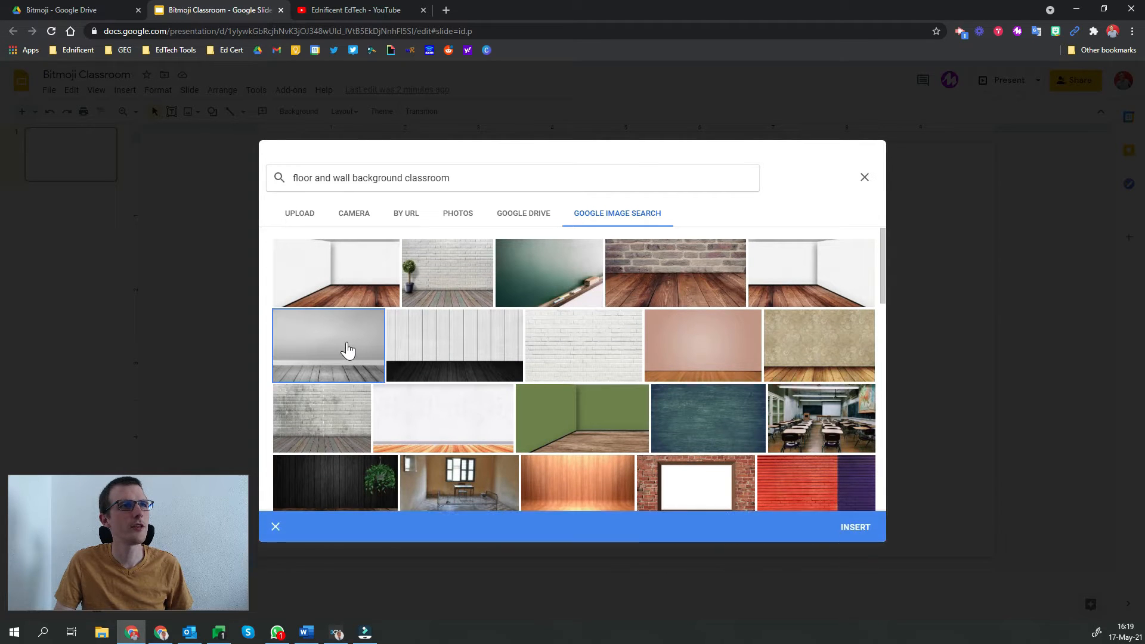
{"action": "left_click", "coordinate": [859, 530]}
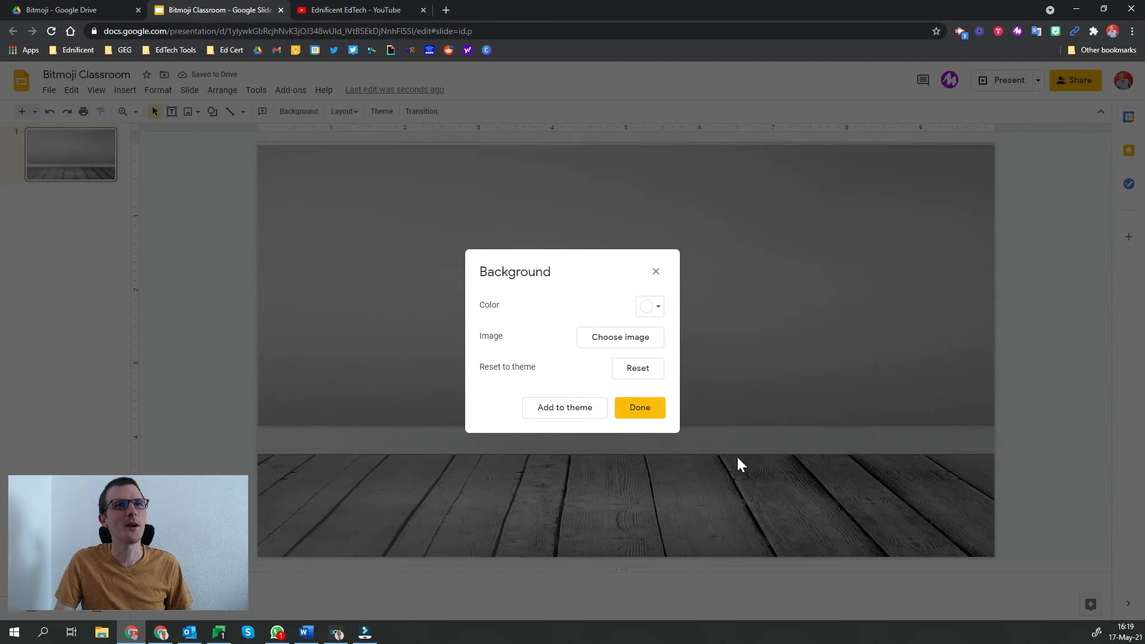
{"action": "left_click", "coordinate": [640, 408]}
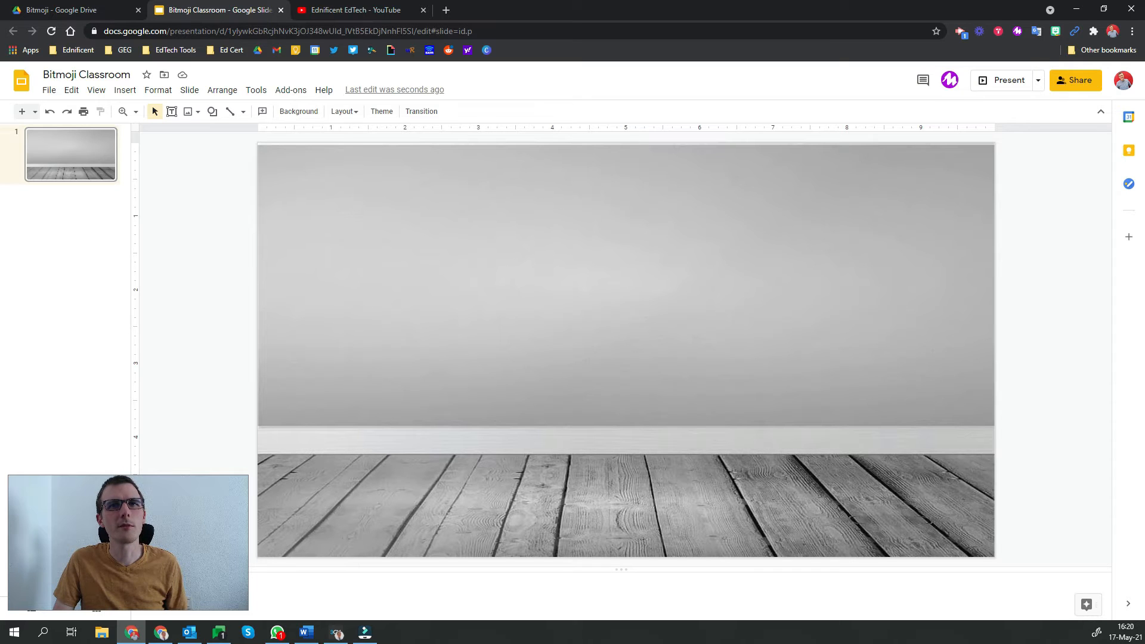
Use Explore to search the web for images of "transparent couch"
{"action": "left_click", "coordinate": [1077, 605]}
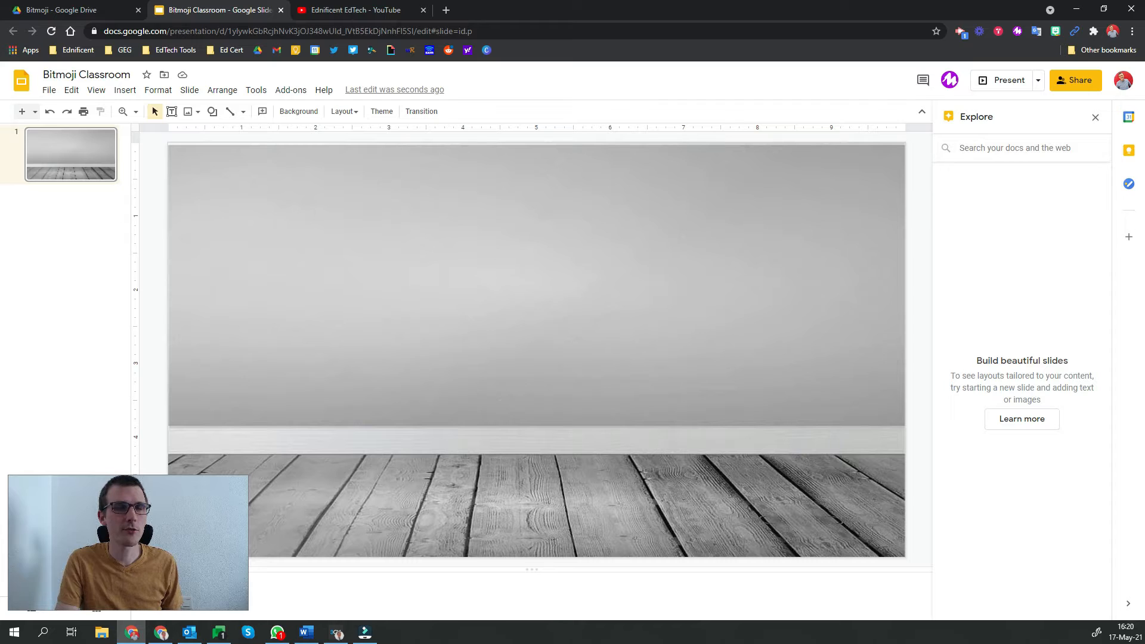
{"action": "type", "text": "trans"}
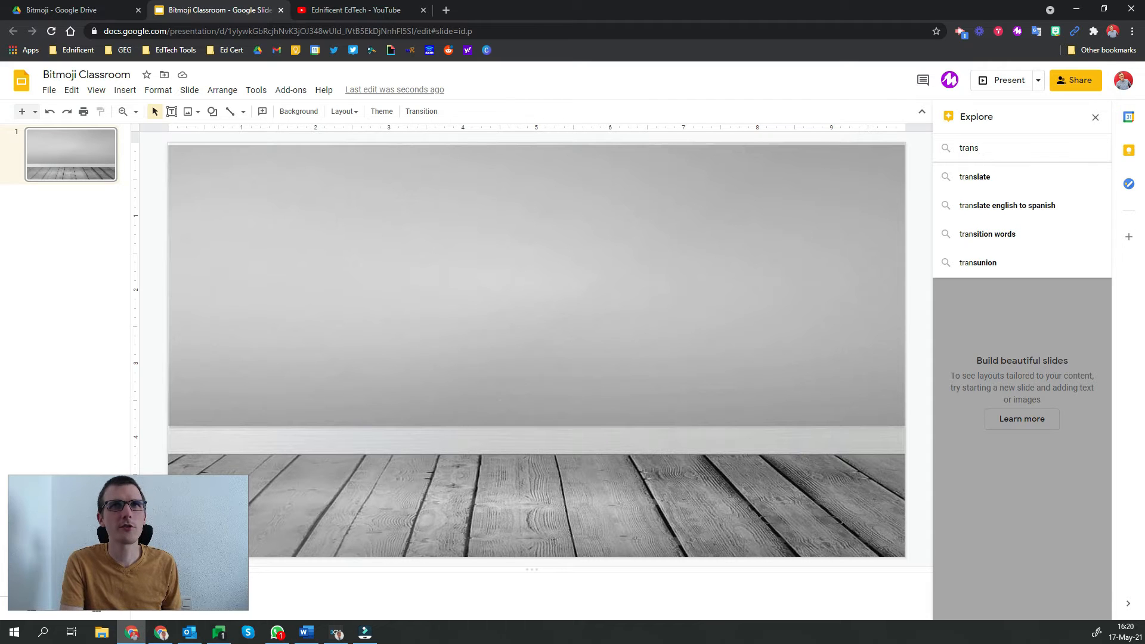
{"action": "type", "text": "parent"}
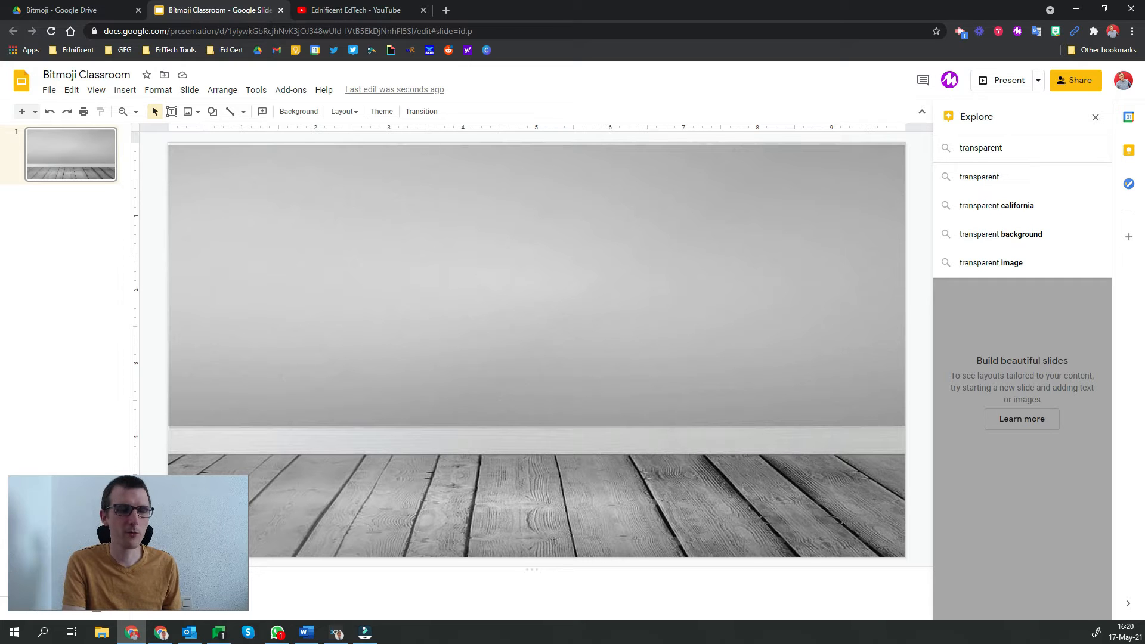
{"action": "type", "text": "couch"}
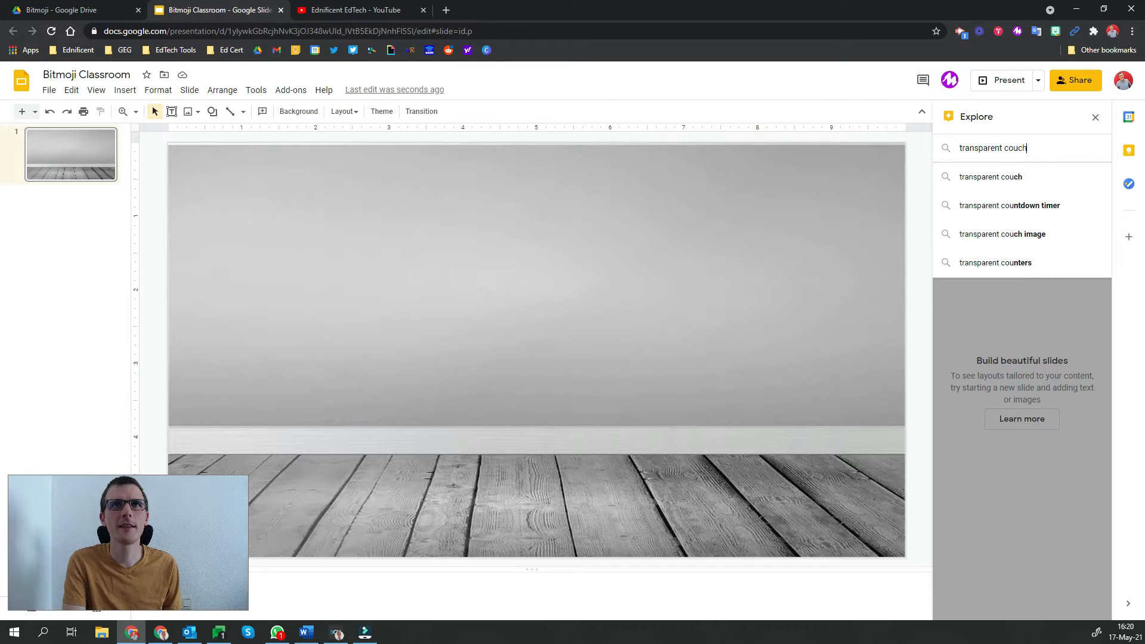
{"action": "key", "text": "Return"}
{"action": "left_click", "coordinate": [1021, 182]}
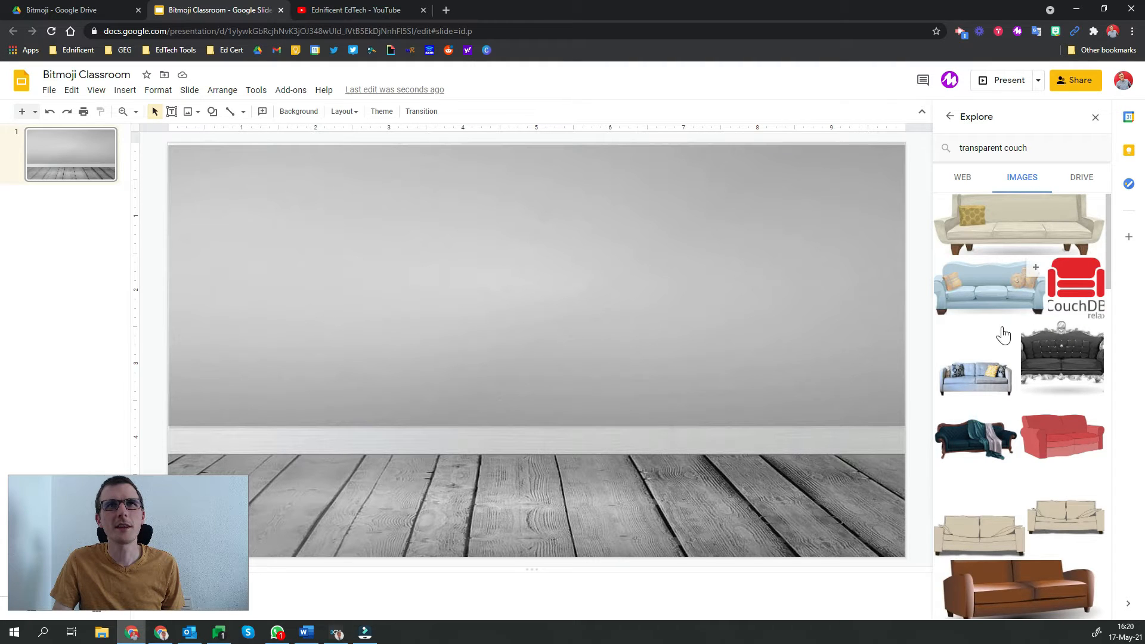
Insert the cream couch image with the yellow honeycomb pillow and scale it down to stand on the wooden floor
{"action": "scroll", "coordinate": [1003, 332], "scroll_direction": "down", "scroll_amount": 3}
{"action": "scroll", "coordinate": [1002, 363], "scroll_direction": "down", "scroll_amount": 2}
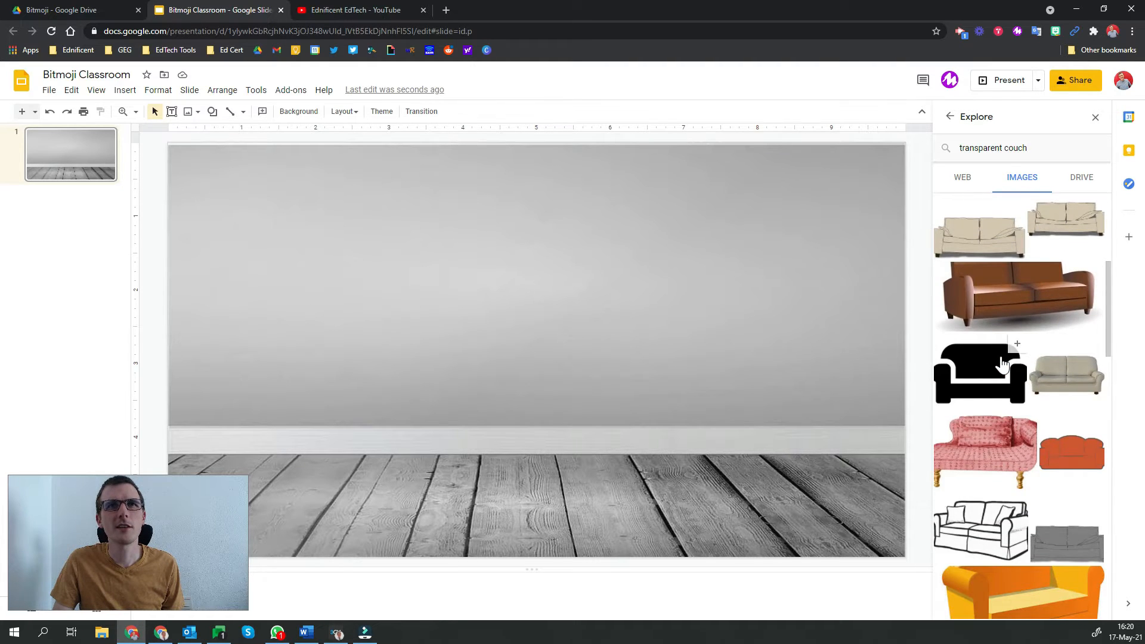
{"action": "scroll", "coordinate": [1002, 362], "scroll_direction": "up", "scroll_amount": 5}
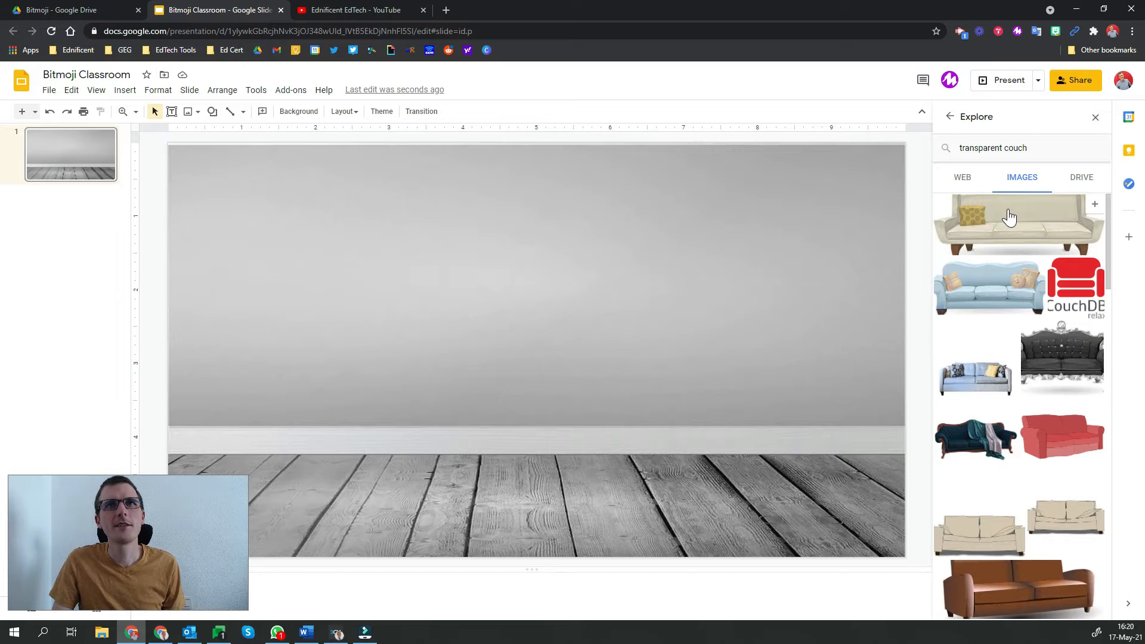
{"action": "left_click", "coordinate": [1008, 217]}
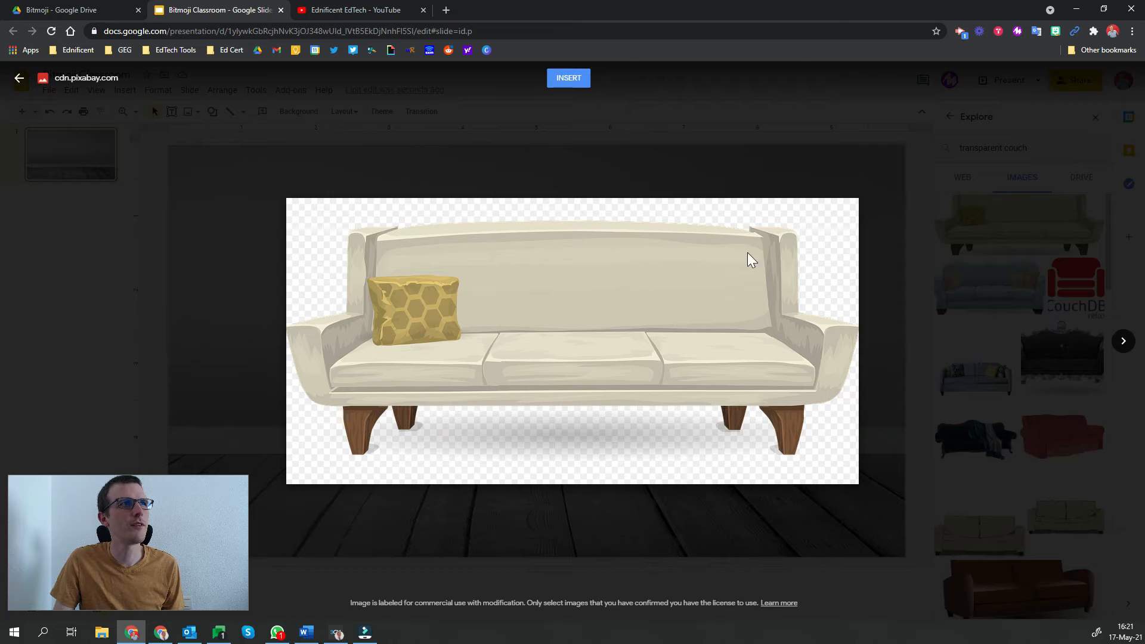
{"action": "left_click", "coordinate": [567, 82]}
{"action": "left_click_drag", "start_coordinate": [180, 154], "coordinate": [396, 258]}
{"action": "left_click", "coordinate": [577, 188]}
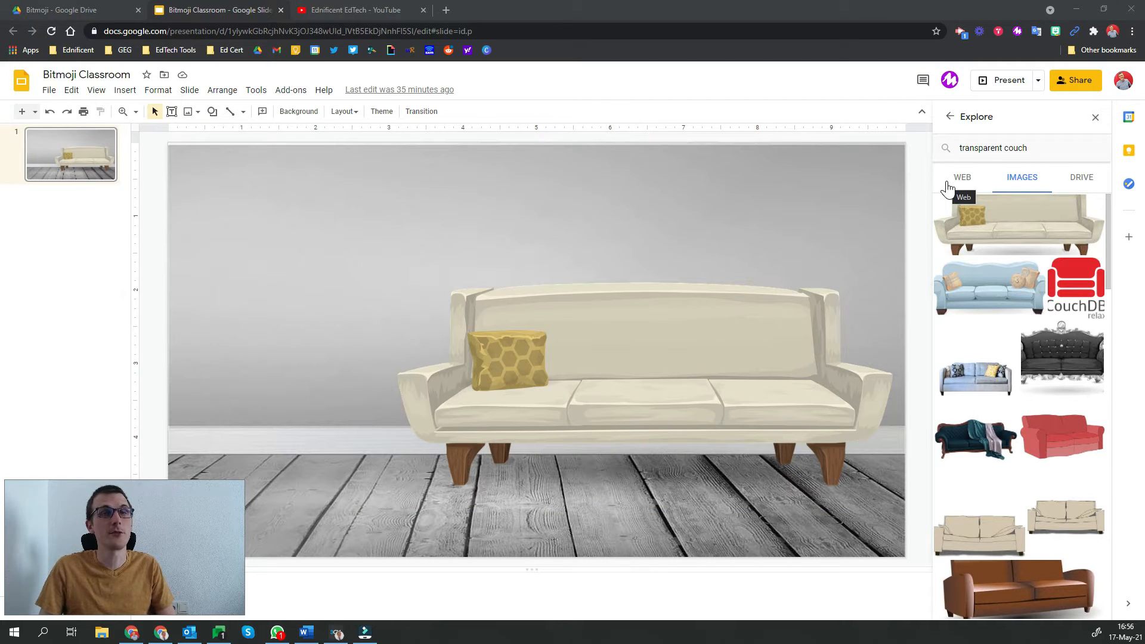
Search images for "transparent plant" and insert the potted monstera plant onto the slide
{"action": "double_click", "coordinate": [1016, 148]}
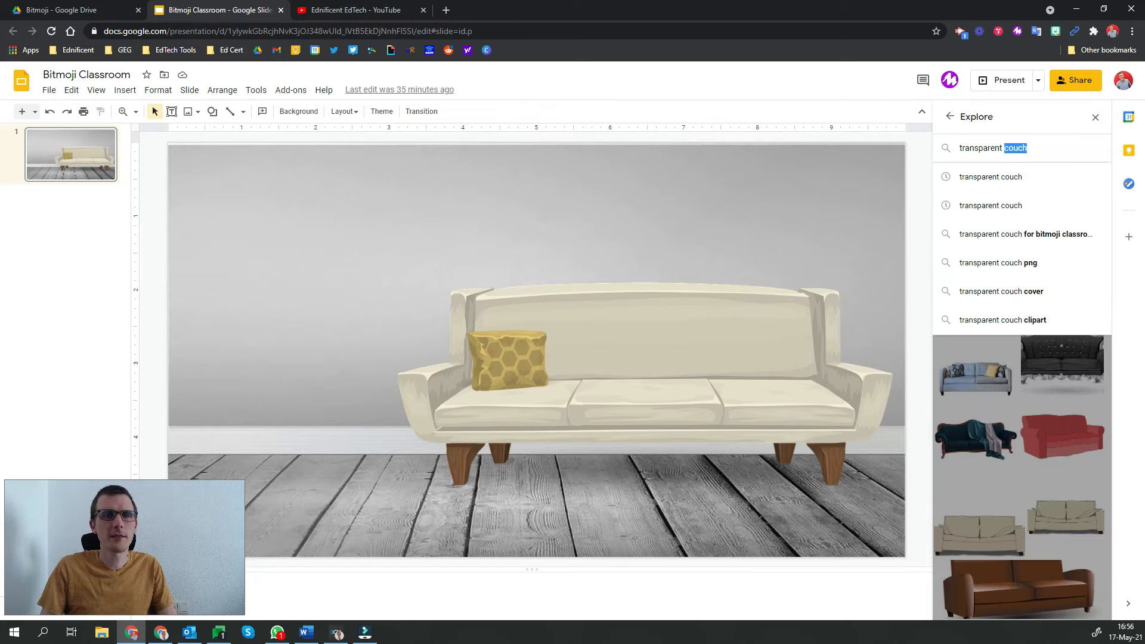
{"action": "type", "text": "plant"}
{"action": "key", "text": "Return"}
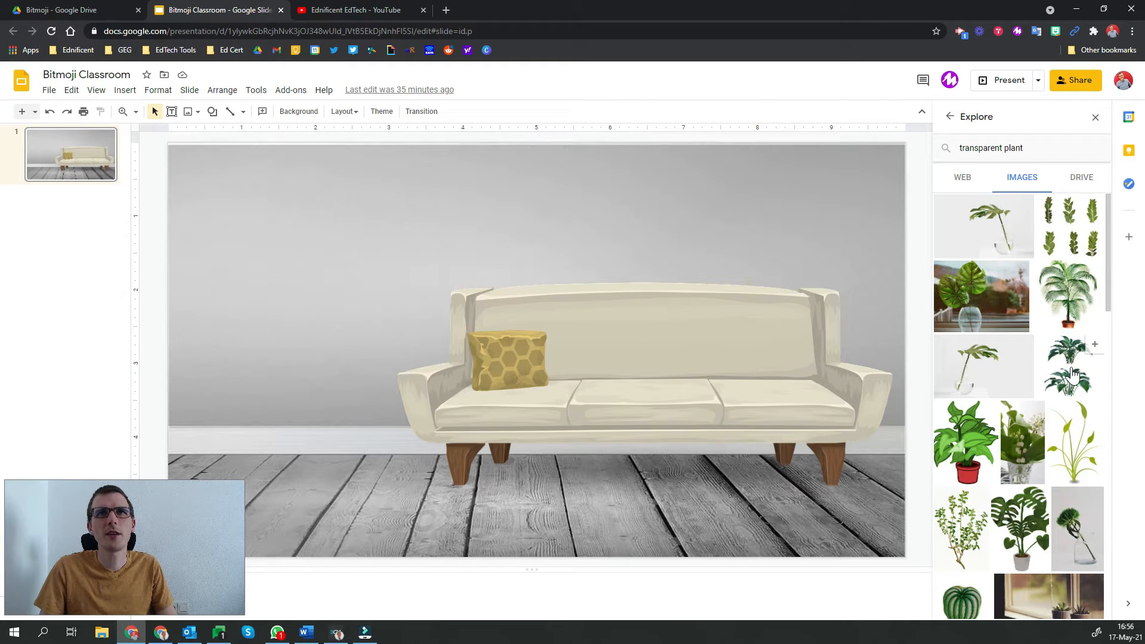
{"action": "scroll", "coordinate": [1072, 373], "scroll_direction": "down", "scroll_amount": 1}
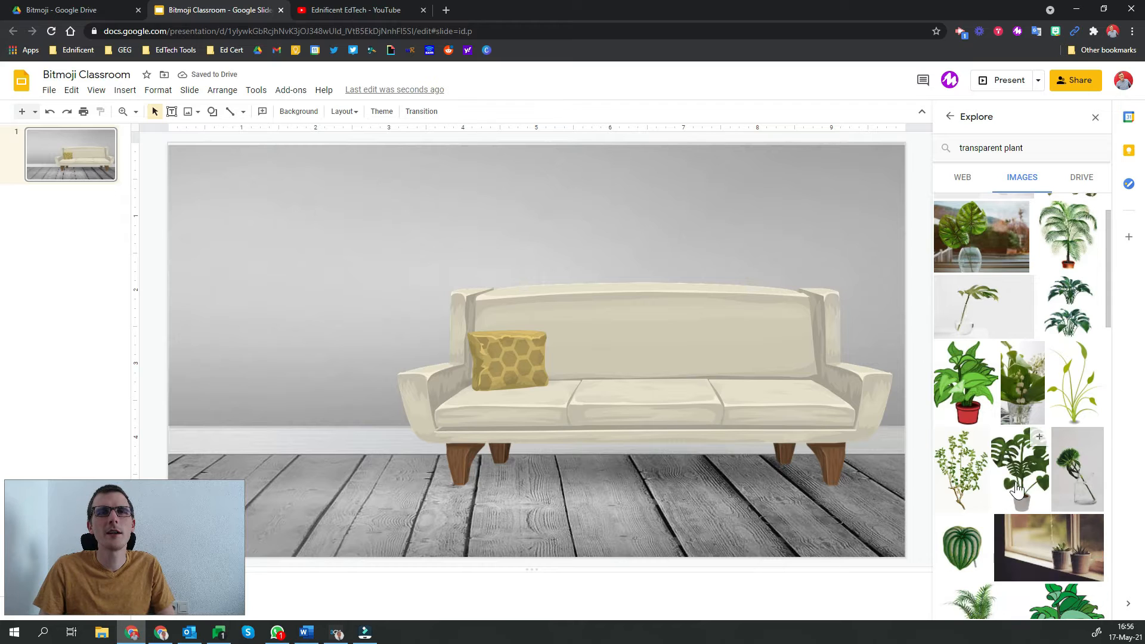
{"action": "left_click", "coordinate": [1040, 460]}
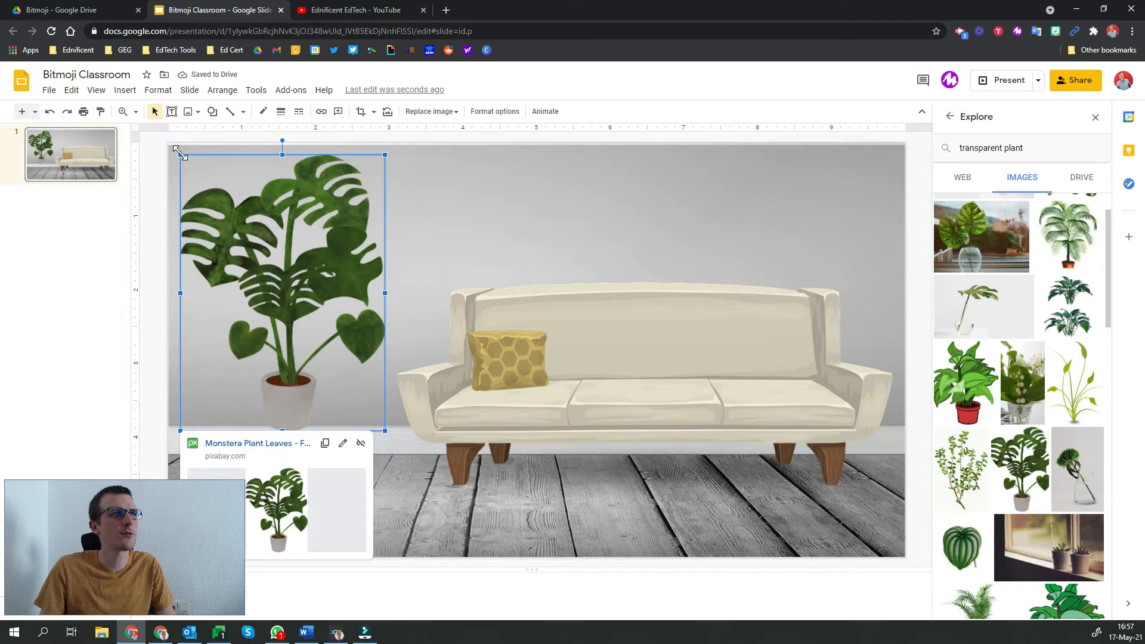
Shrink the monstera plant, place it against the couch's left arm and send it backward behind the couch
{"action": "left_click_drag", "start_coordinate": [177, 151], "coordinate": [320, 302]}
{"action": "left_click_drag", "start_coordinate": [379, 348], "coordinate": [411, 356]}
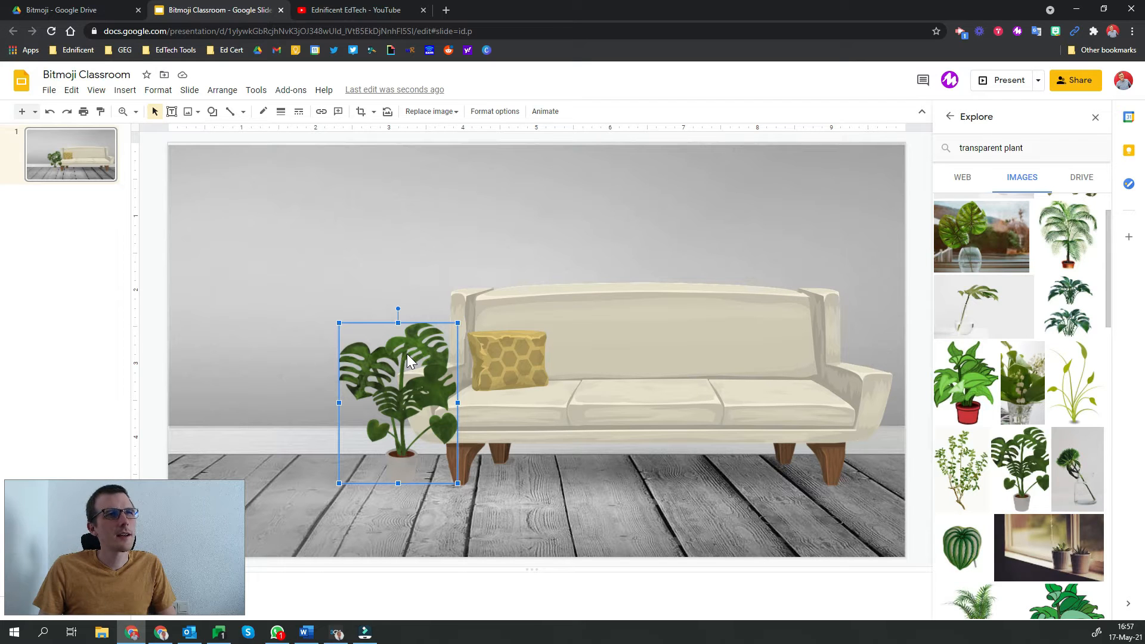
{"action": "right_click", "coordinate": [408, 355]}
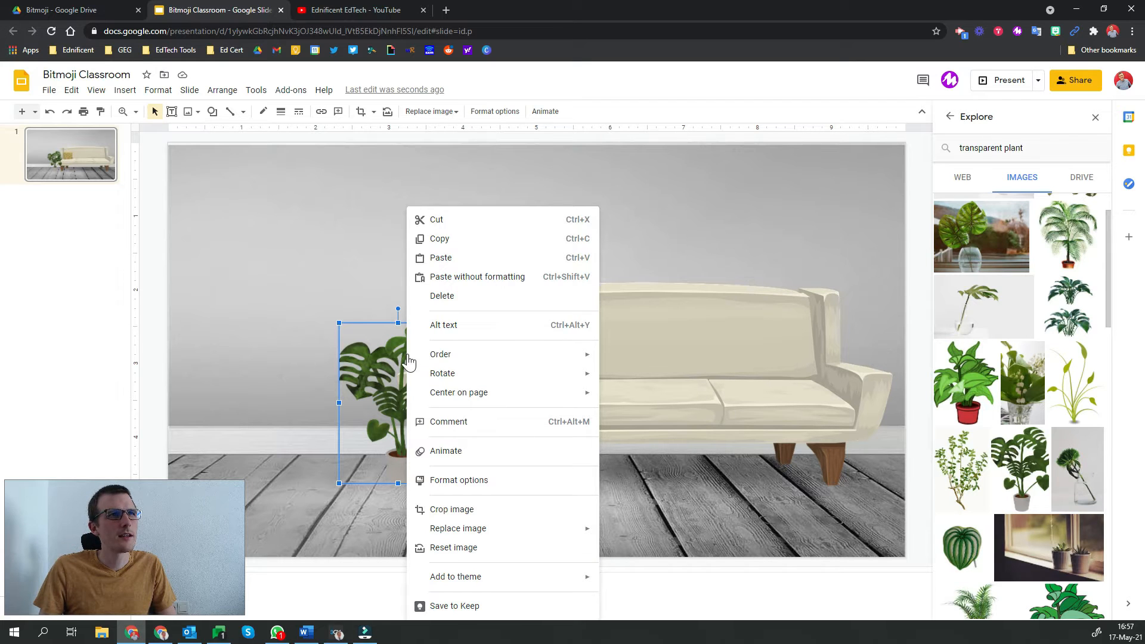
{"action": "mouse_move", "coordinate": [433, 357]}
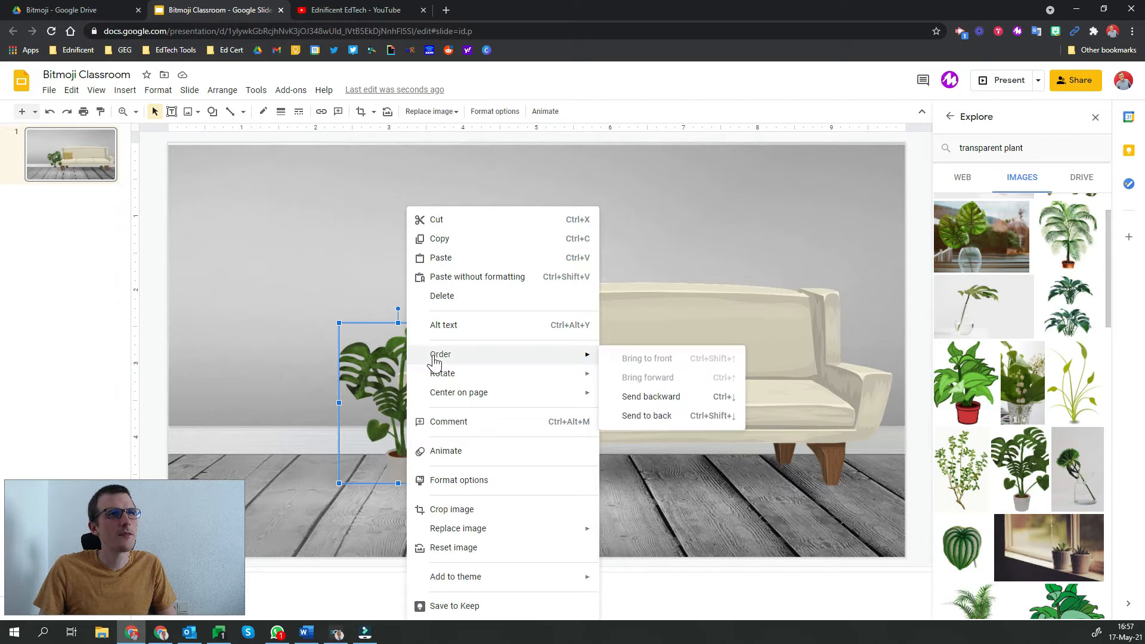
{"action": "left_click", "coordinate": [686, 403]}
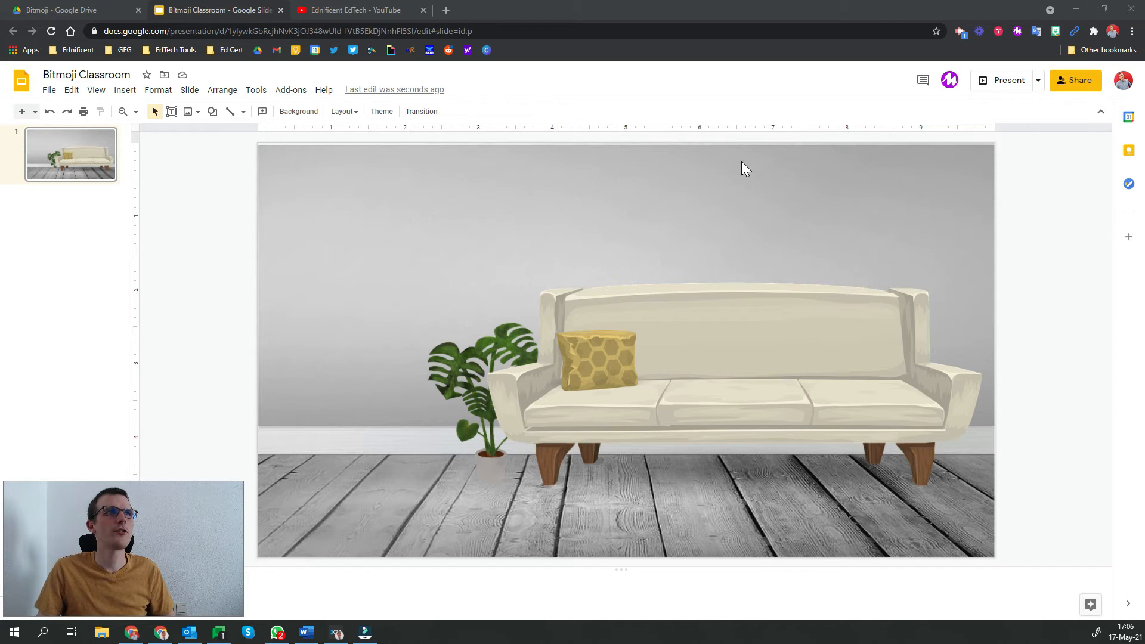
Draw a rectangle shape as a whiteboard on the wall above the plant
{"action": "left_click", "coordinate": [125, 90]}
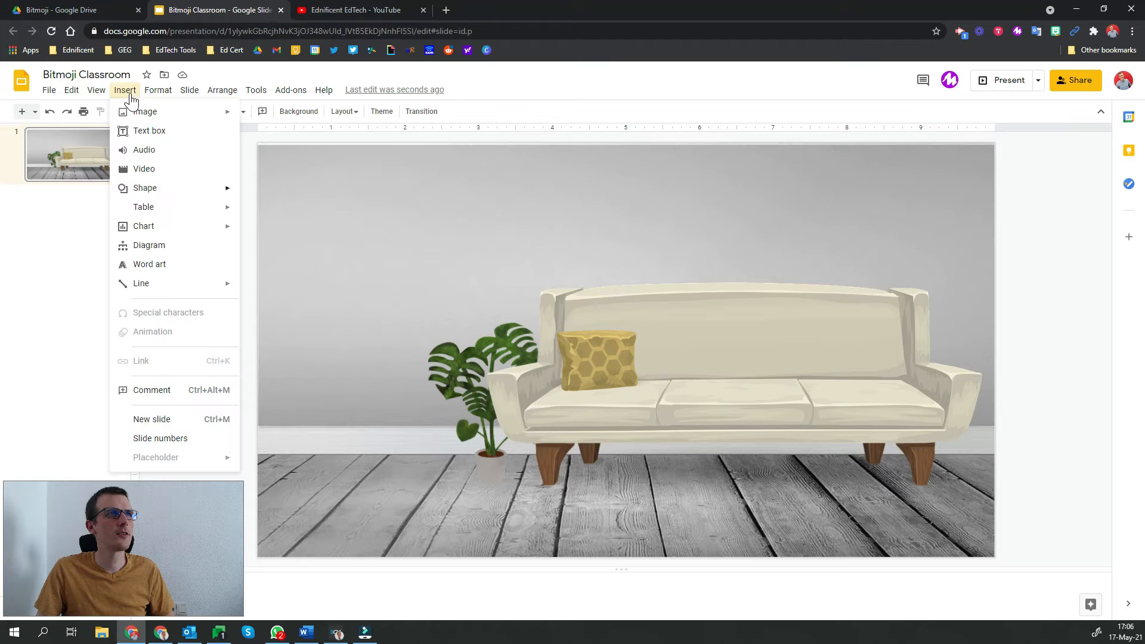
{"action": "mouse_move", "coordinate": [163, 190]}
{"action": "mouse_move", "coordinate": [295, 193]}
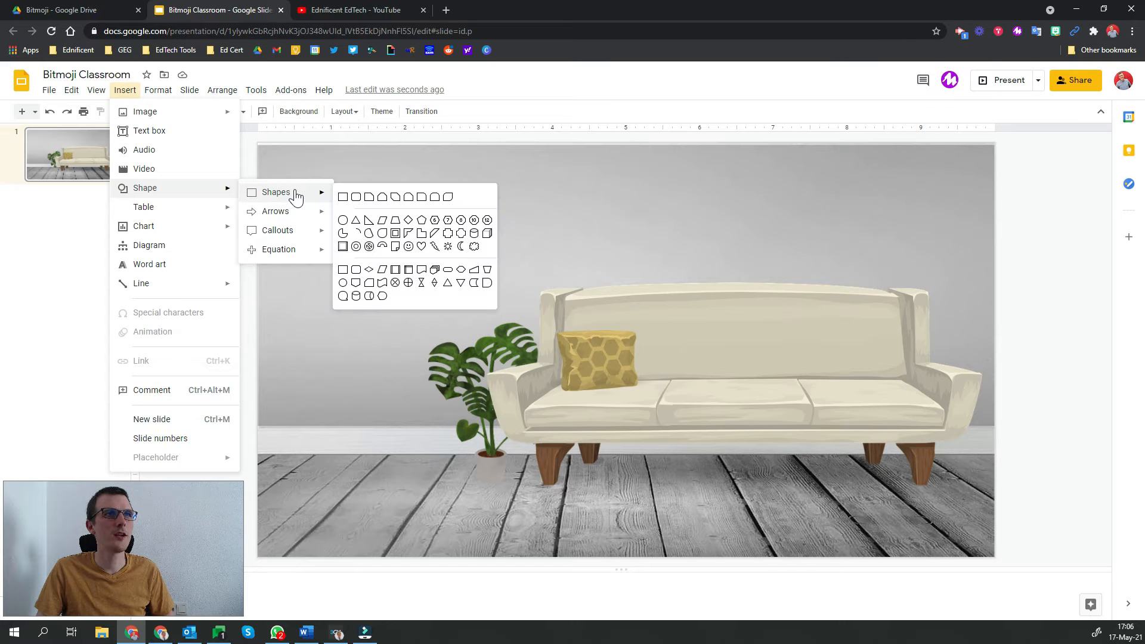
{"action": "left_click", "coordinate": [345, 198]}
{"action": "left_click_drag", "start_coordinate": [276, 179], "coordinate": [515, 301]}
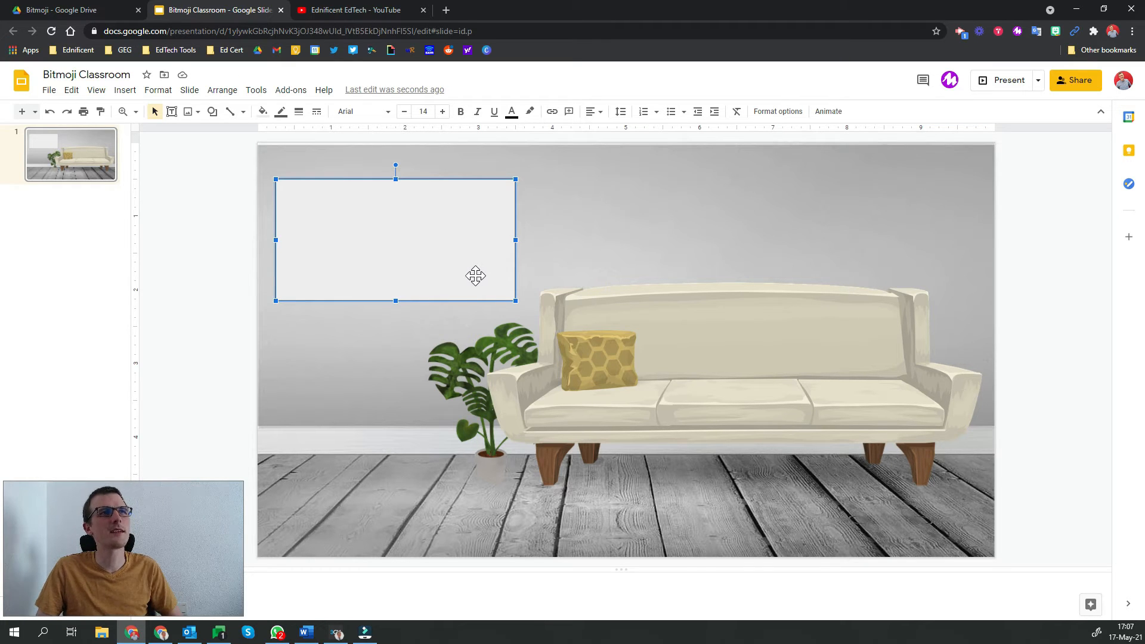
Set the whiteboard rectangle's border weight to 4px and deselect it
{"action": "left_click", "coordinate": [298, 114]}
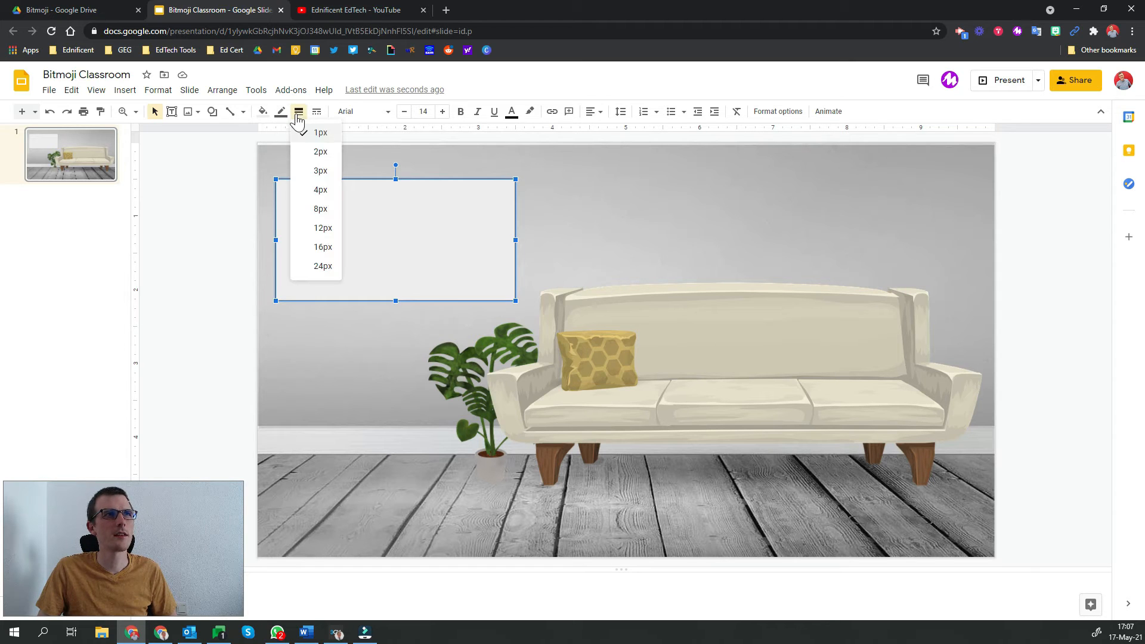
{"action": "left_click", "coordinate": [320, 197]}
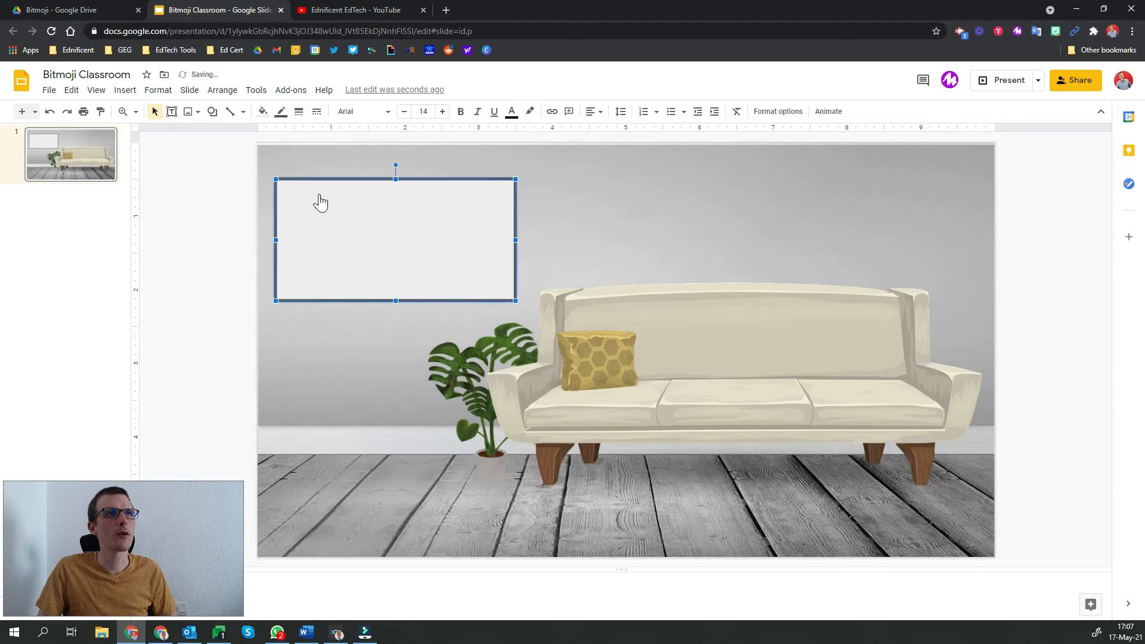
{"action": "left_click", "coordinate": [542, 220]}
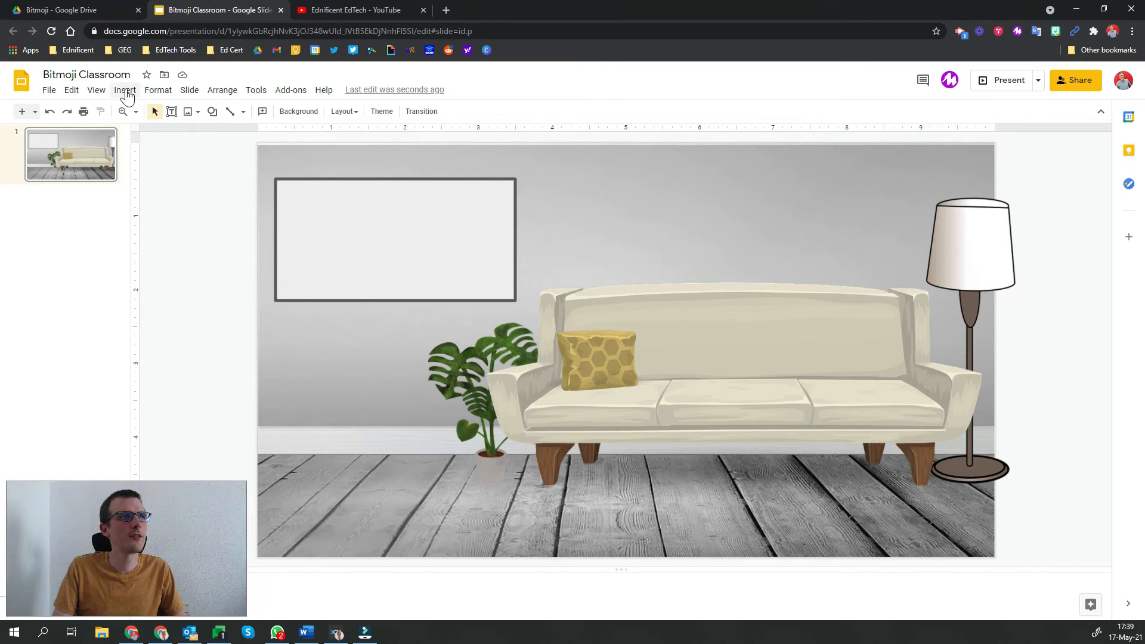
Insert the YouTube video "Bitmoji's Friendmoji - App and Hack" from a search for "ednificent" and fit it inside the whiteboard frame
{"action": "left_click", "coordinate": [123, 91]}
{"action": "left_click", "coordinate": [154, 173]}
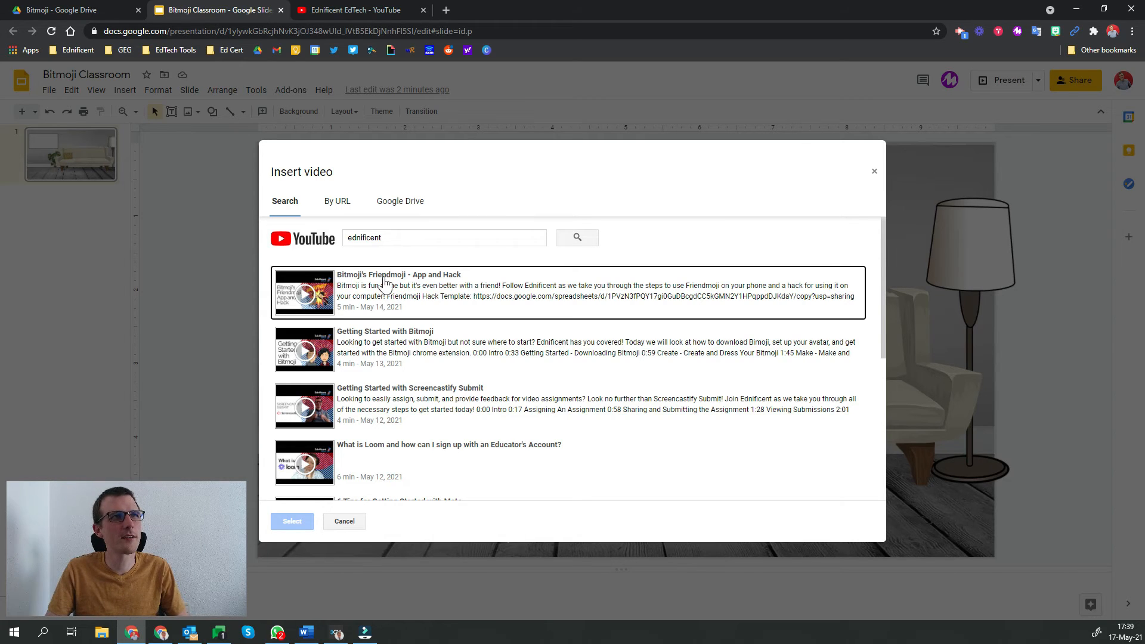
{"action": "left_click", "coordinate": [400, 297]}
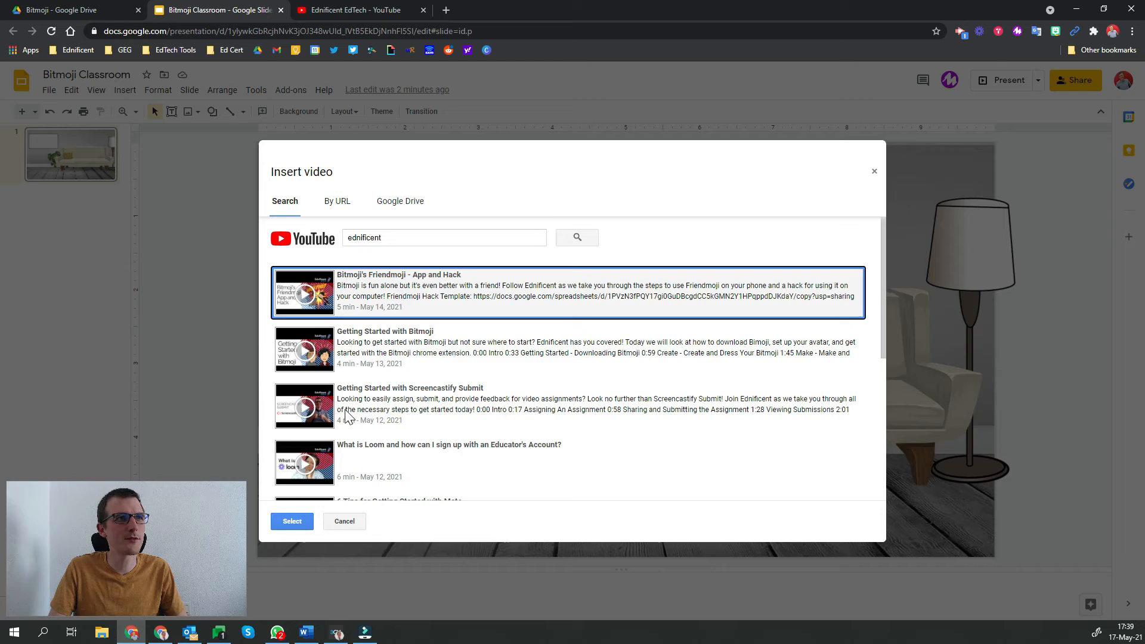
{"action": "left_click", "coordinate": [289, 522]}
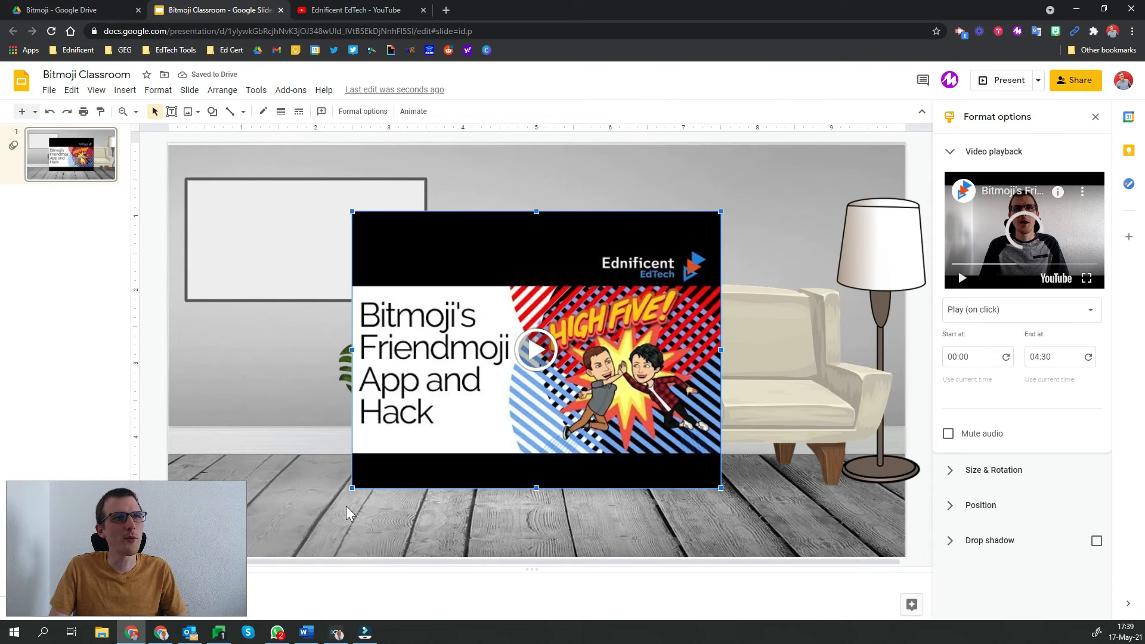
{"action": "left_click_drag", "start_coordinate": [560, 256], "coordinate": [401, 227]}
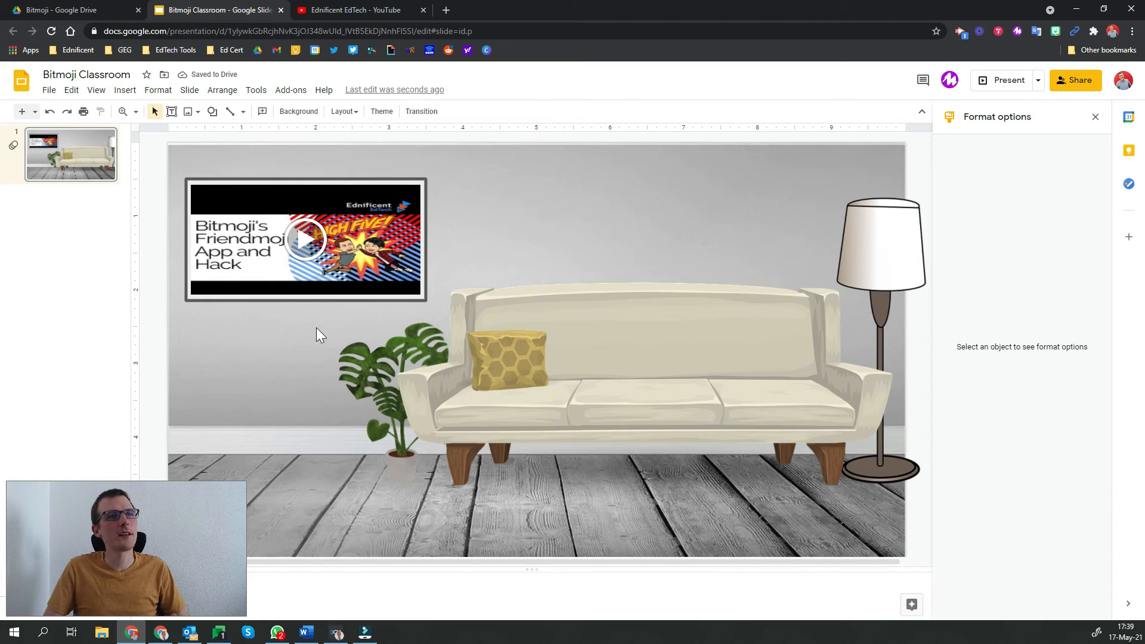
{"action": "left_click", "coordinate": [294, 253]}
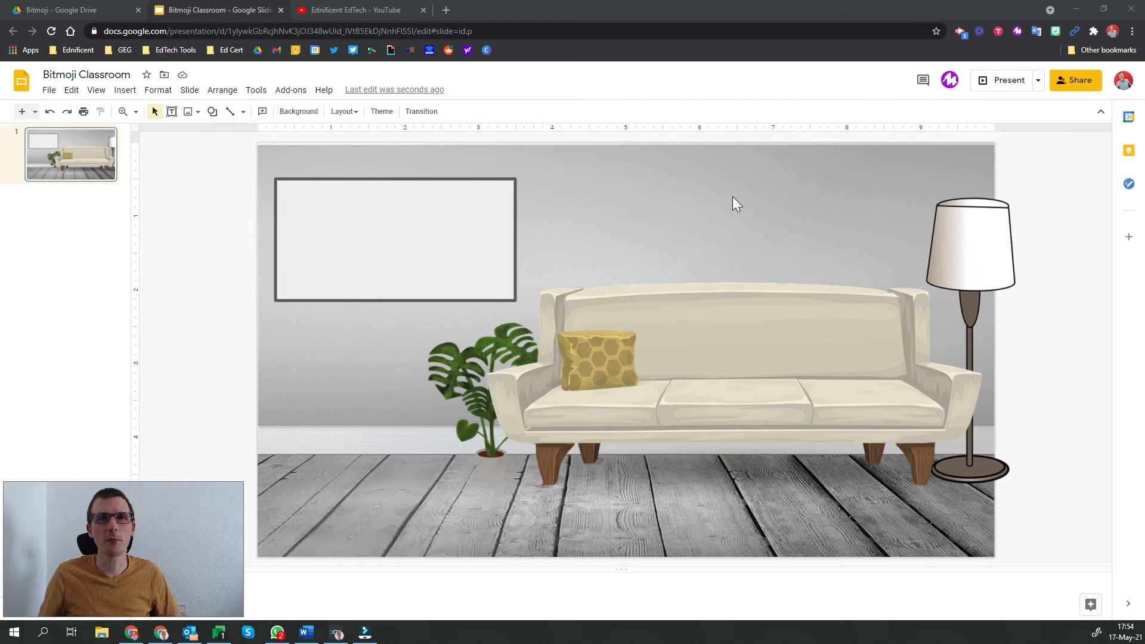
Add a text box across the top of the whiteboard reading "Monday, May 17th, 2021" and select all its text
{"action": "left_click", "coordinate": [172, 111]}
{"action": "left_click_drag", "start_coordinate": [281, 186], "coordinate": [508, 220]}
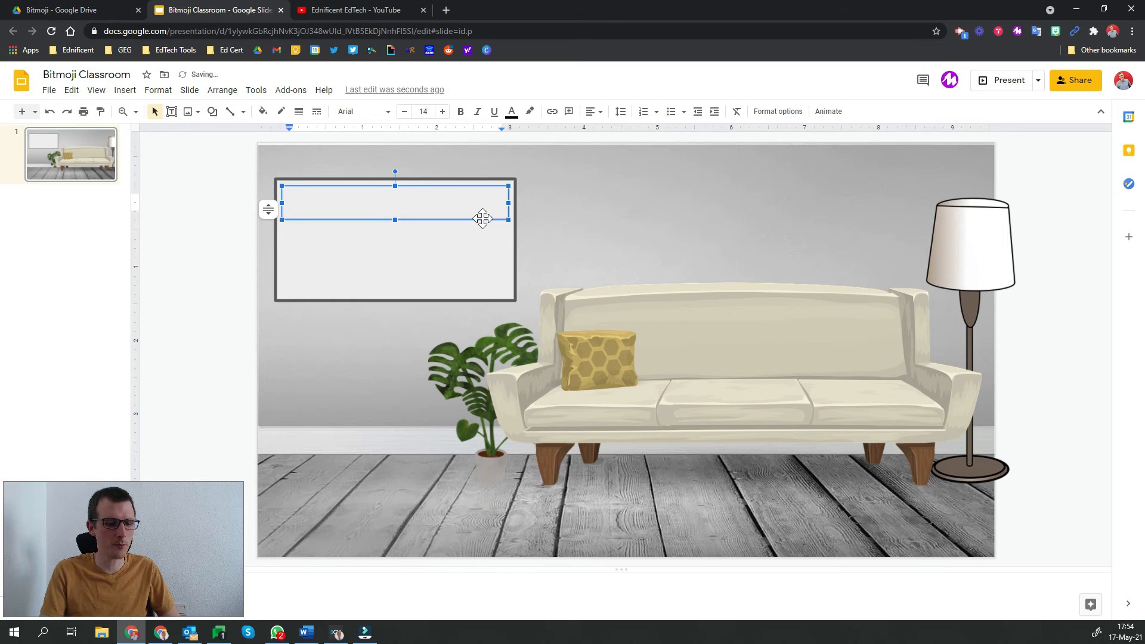
{"action": "type", "text": "Monday, May 17th, 2021"}
{"action": "key", "text": "ctrl+a"}
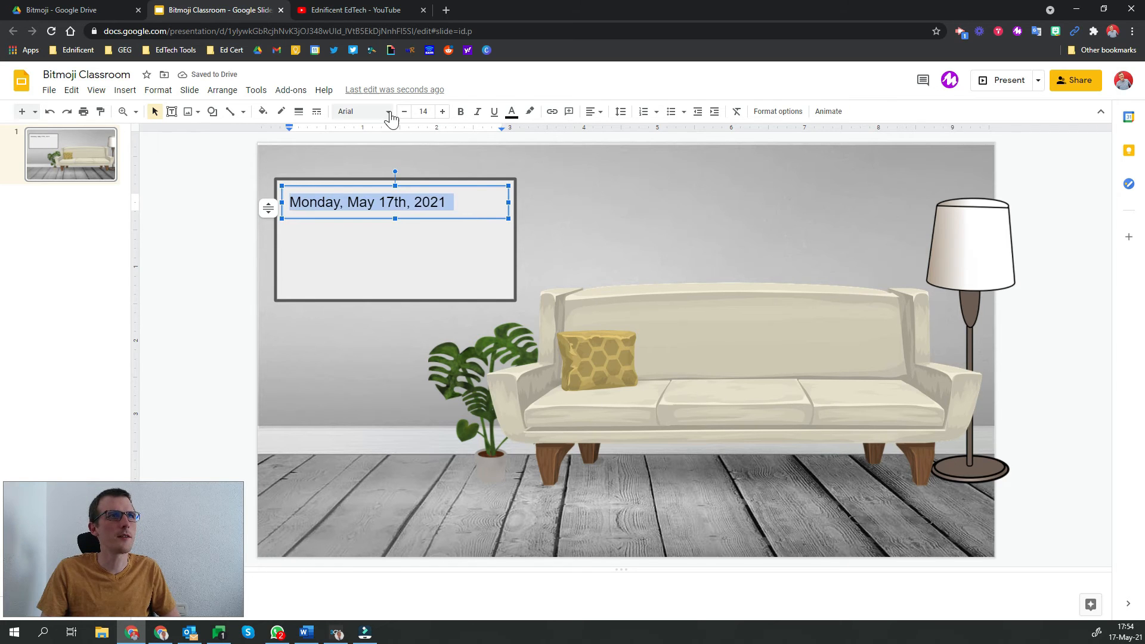
Set the whiteboard's date text in the Pacifico font and centre it
{"action": "left_click", "coordinate": [390, 118]}
{"action": "left_click", "coordinate": [390, 199]}
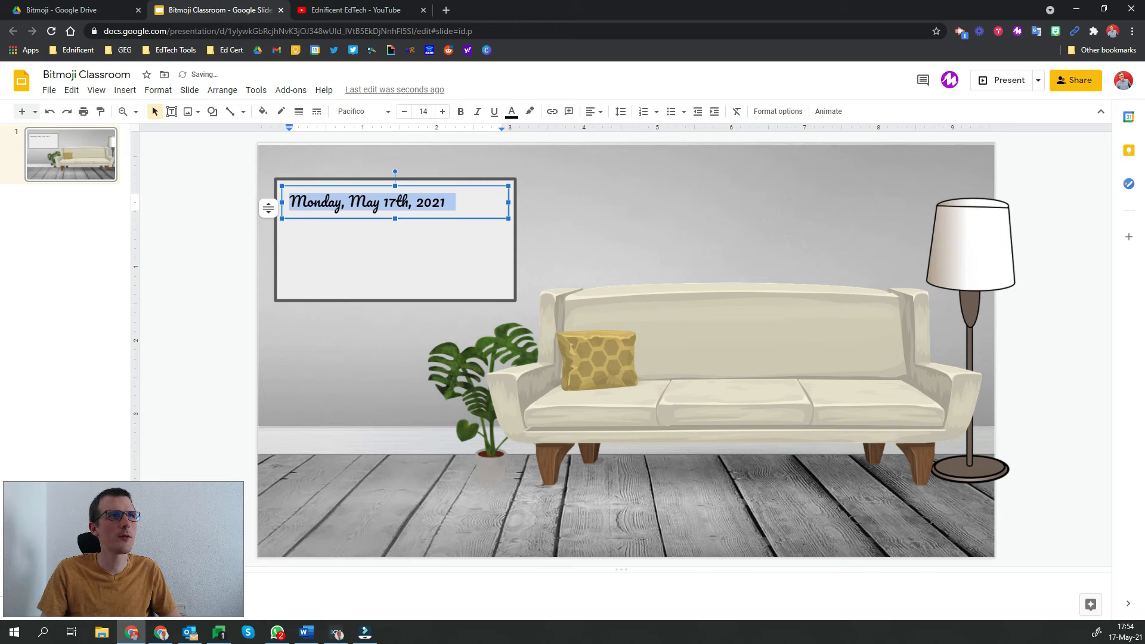
{"action": "left_click", "coordinate": [590, 111]}
{"action": "left_click", "coordinate": [612, 129]}
{"action": "left_click", "coordinate": [449, 266]}
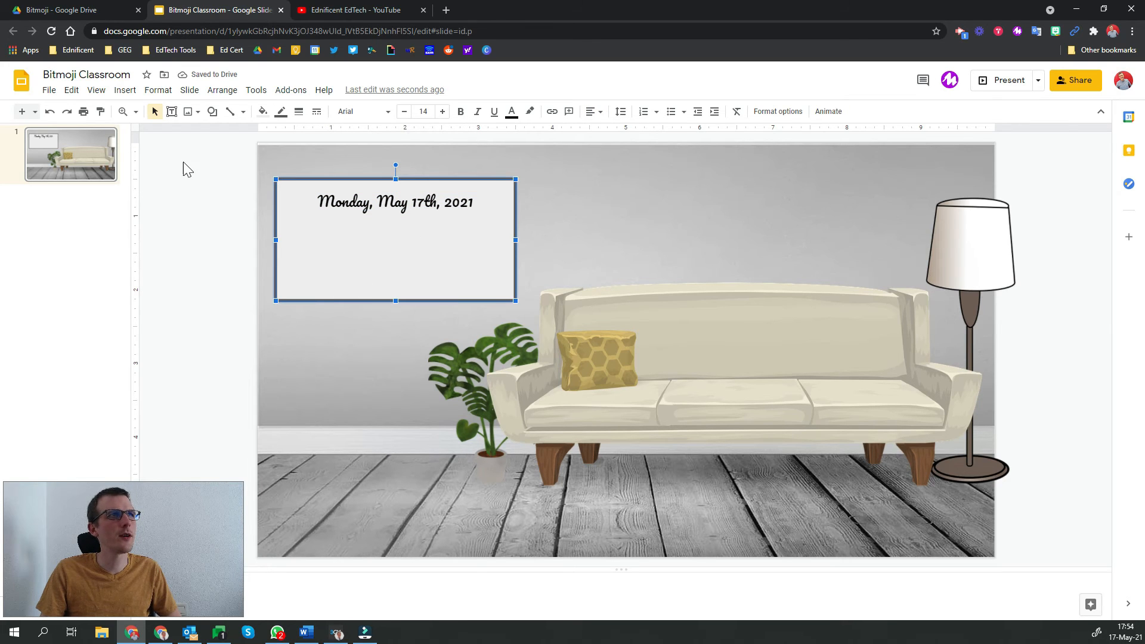
Add a text box below the date on the whiteboard reading "Ednificent" and centre the text
{"action": "left_click", "coordinate": [171, 112]}
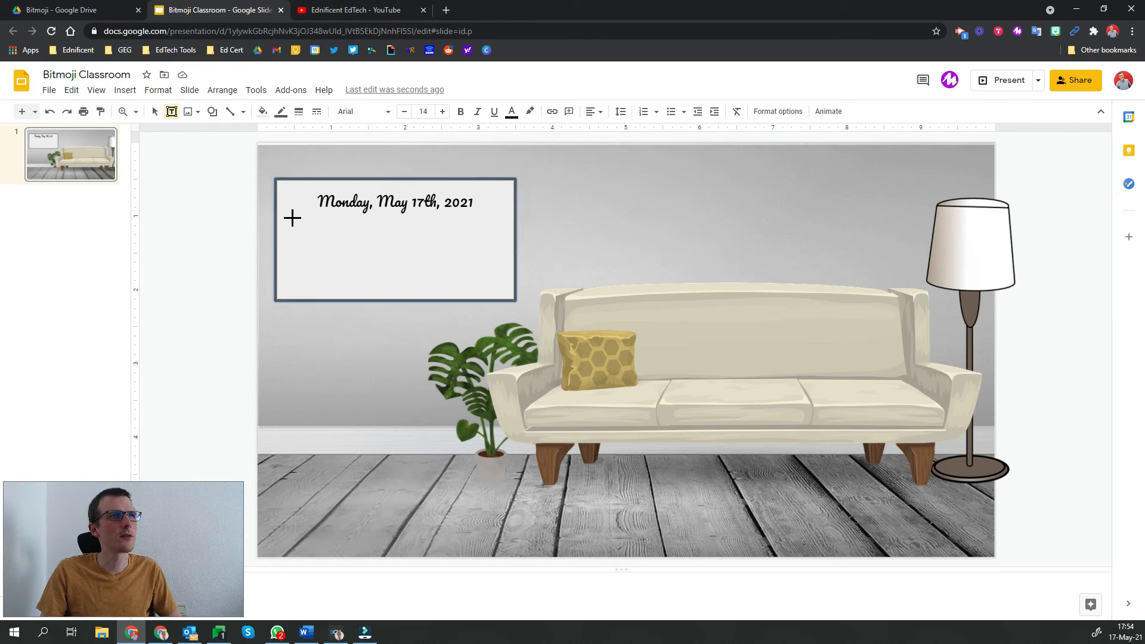
{"action": "left_click_drag", "start_coordinate": [287, 228], "coordinate": [503, 290]}
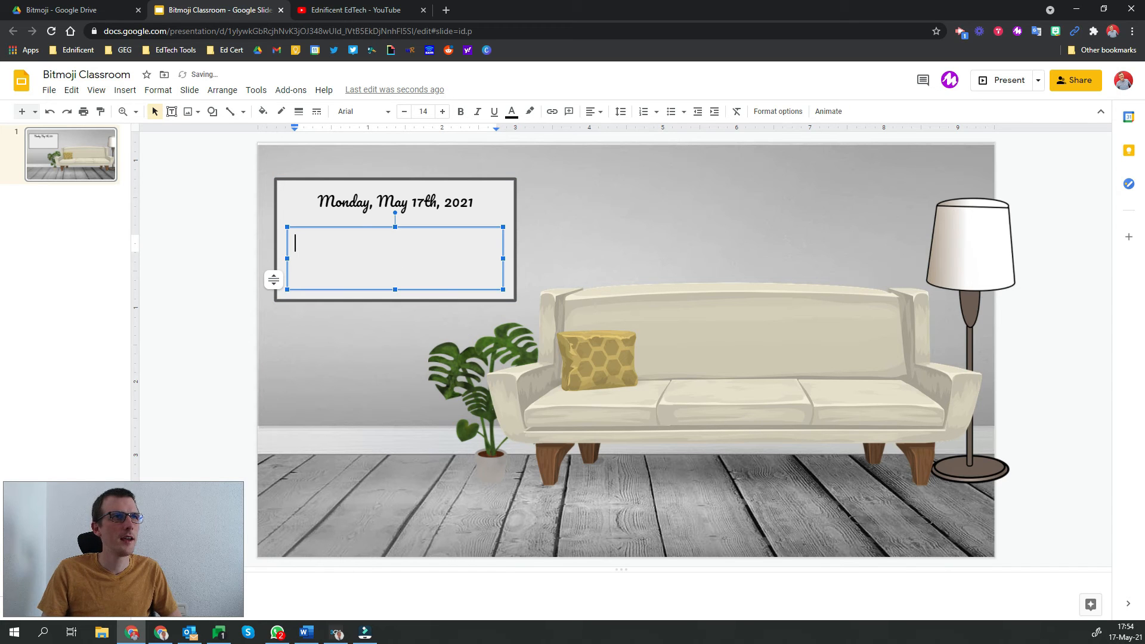
{"action": "type", "text": "Ednificent"}
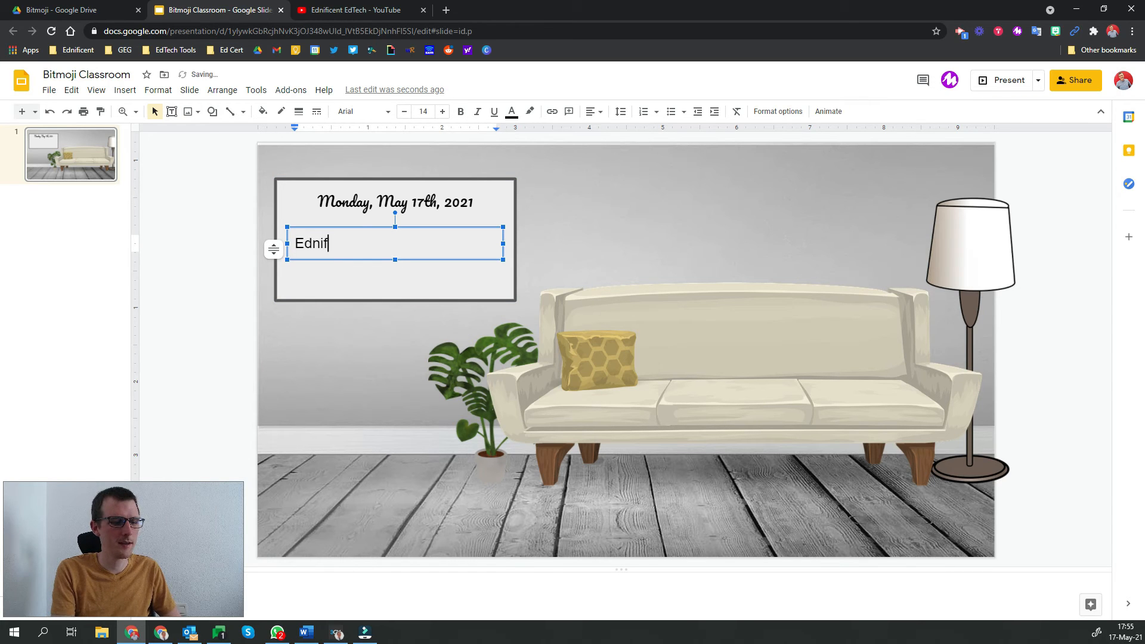
{"action": "key", "text": "ctrl+a"}
{"action": "left_click", "coordinate": [592, 111]}
{"action": "left_click", "coordinate": [607, 130]}
Link the word "Ednificent" on the whiteboard to the Ednificent EdTech YouTube channel, using the address copied from its open page
{"action": "left_click", "coordinate": [334, 10]}
{"action": "left_click", "coordinate": [245, 31]}
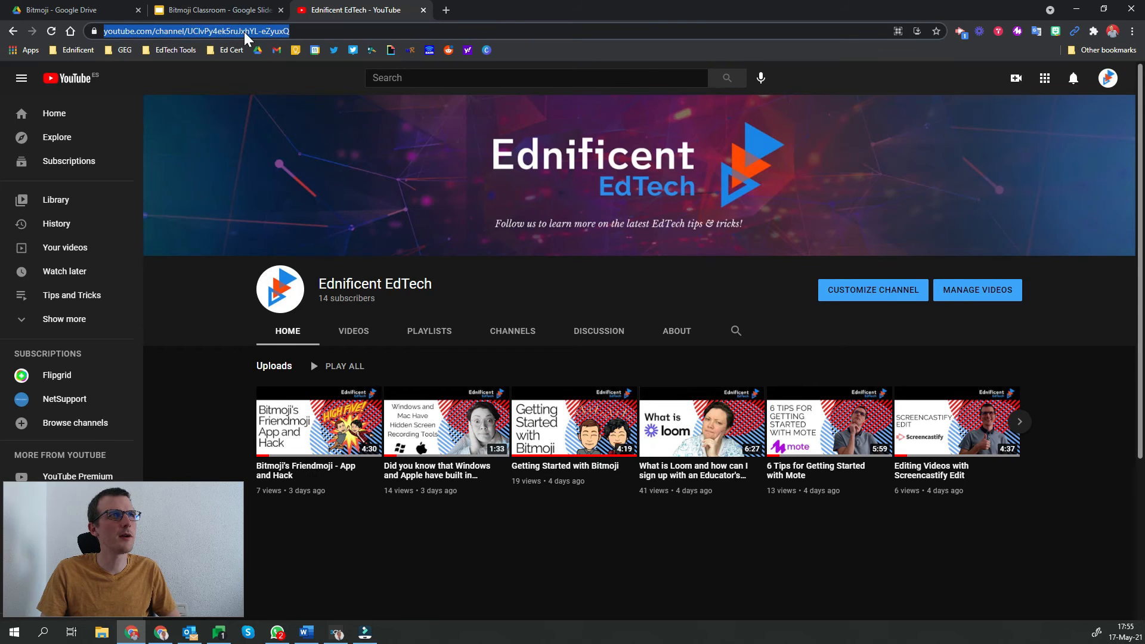
{"action": "left_click", "coordinate": [218, 10]}
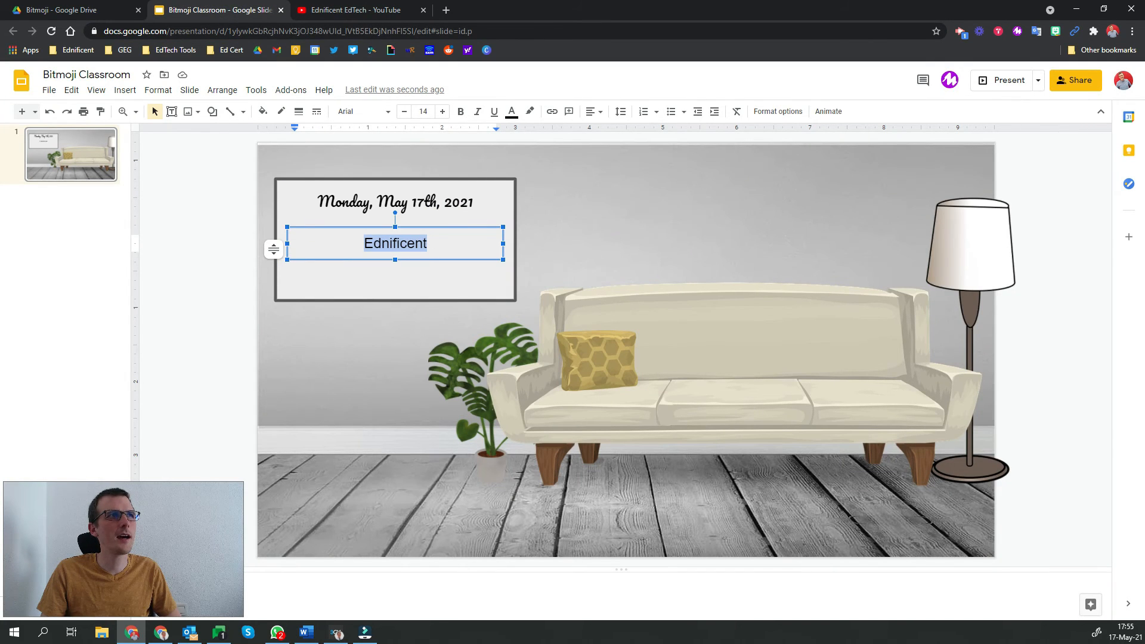
{"action": "right_click", "coordinate": [398, 242]}
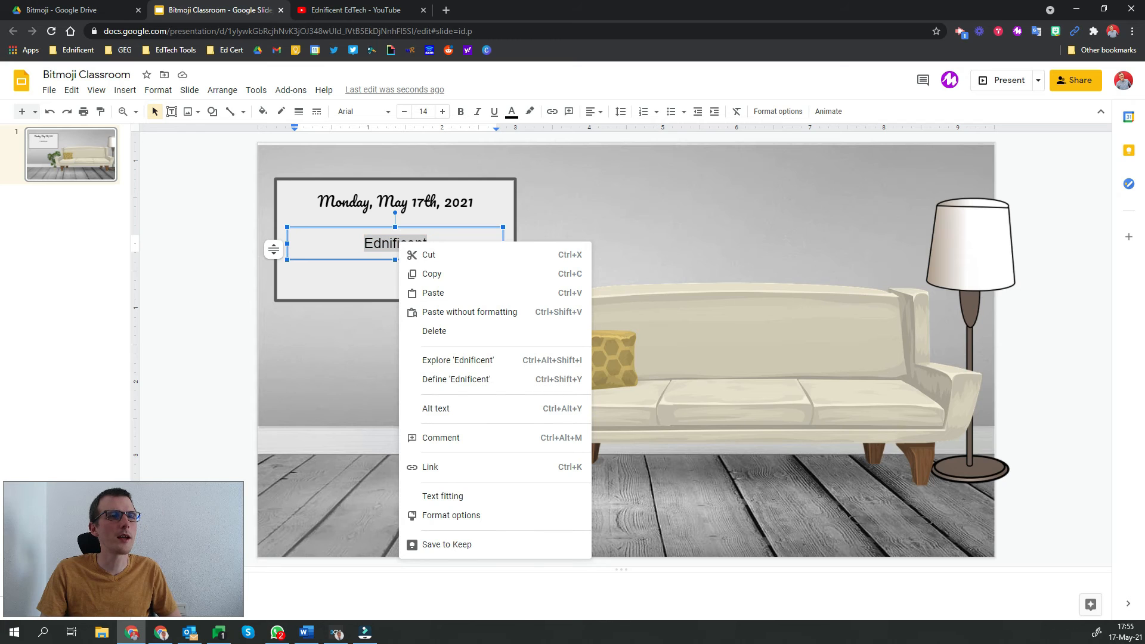
{"action": "left_click", "coordinate": [444, 468]}
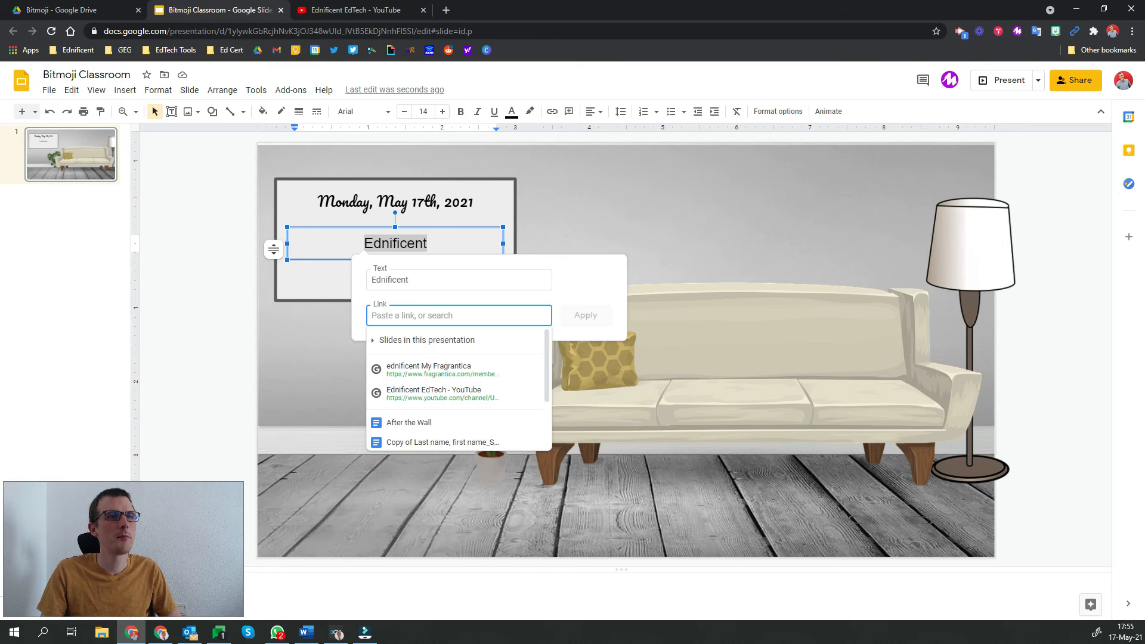
{"action": "key", "text": "ctrl+v"}
{"action": "left_click", "coordinate": [583, 314]}
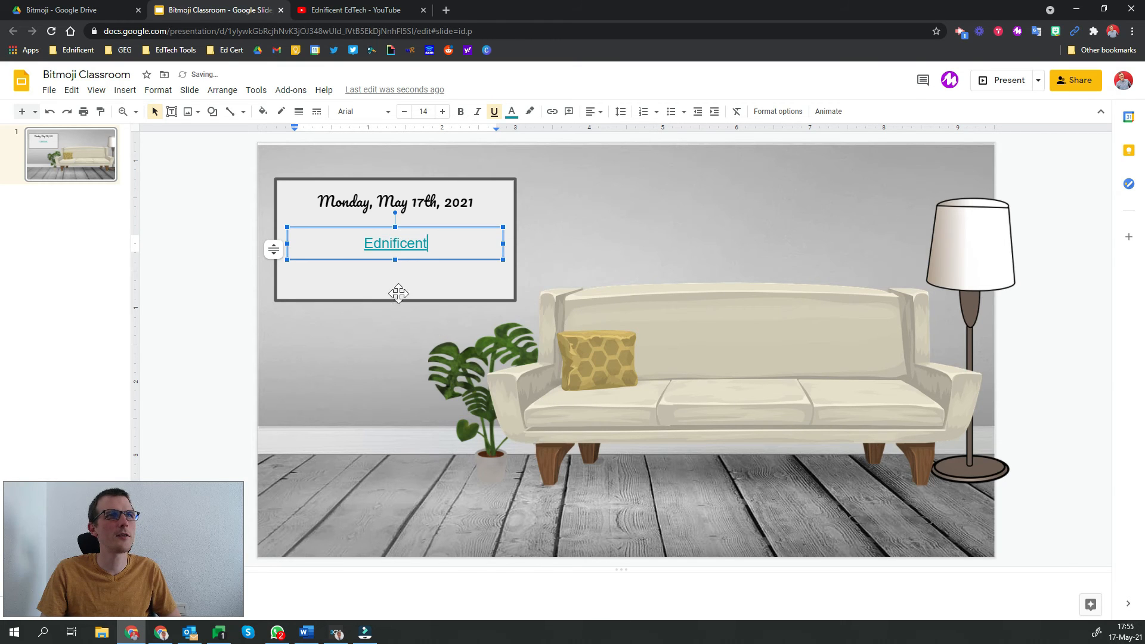
{"action": "left_click", "coordinate": [394, 275]}
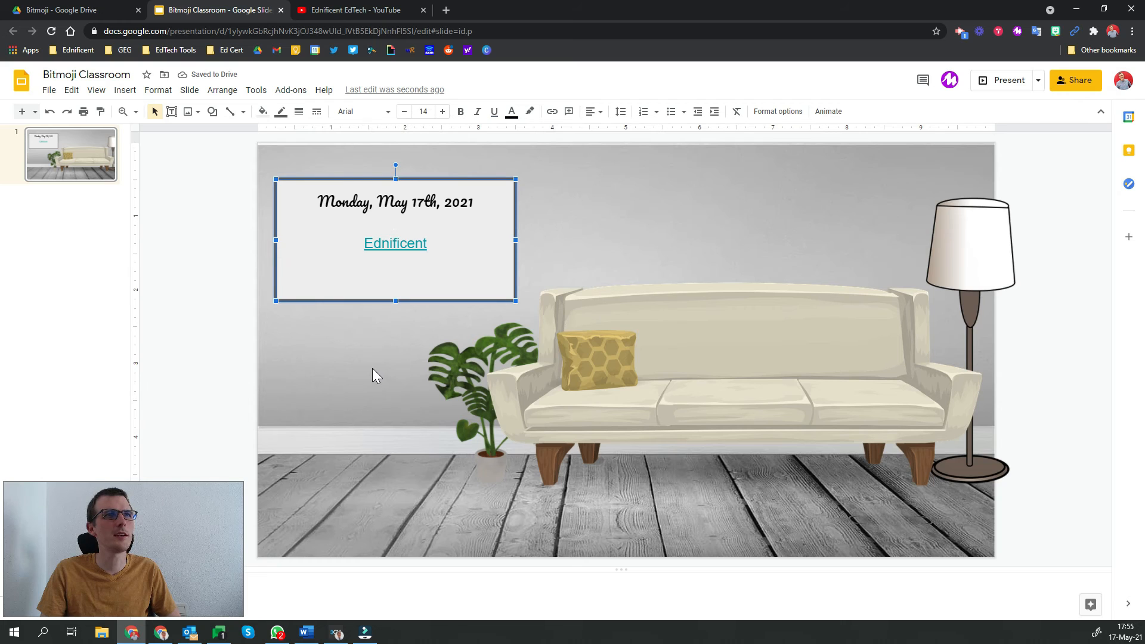